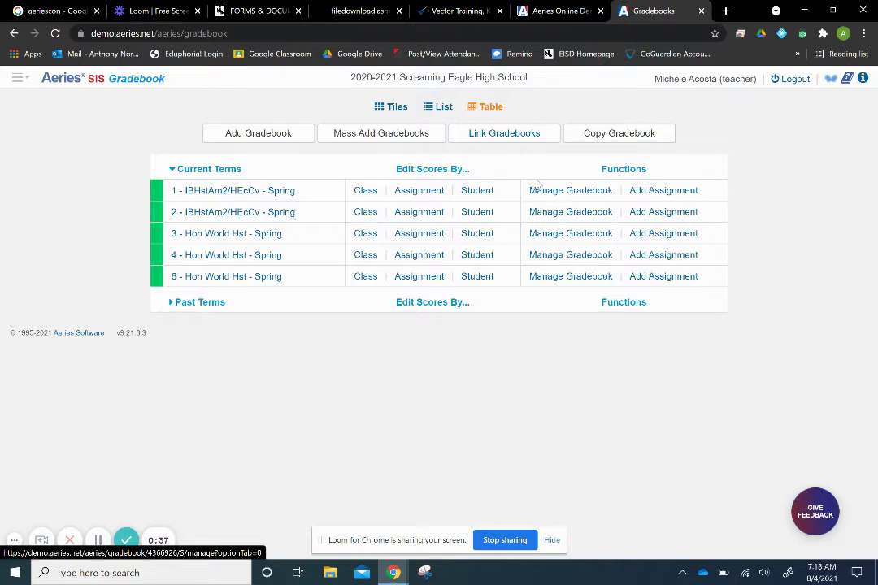
Open the rules configuration of the period 1 IBHstAm2/HEcCv - Spring gradebook and start a new rule
left_click(274, 191)
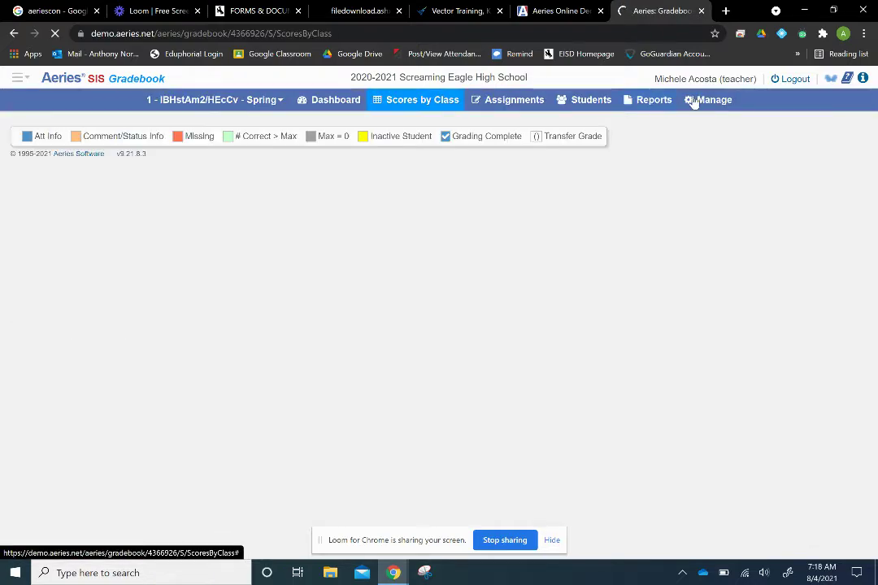
left_click(693, 100)
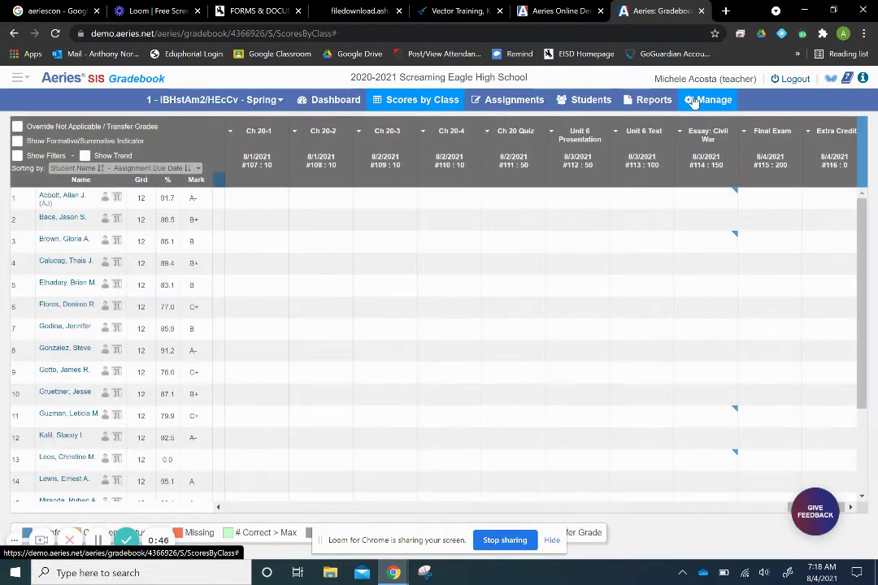
mouse_move(691, 99)
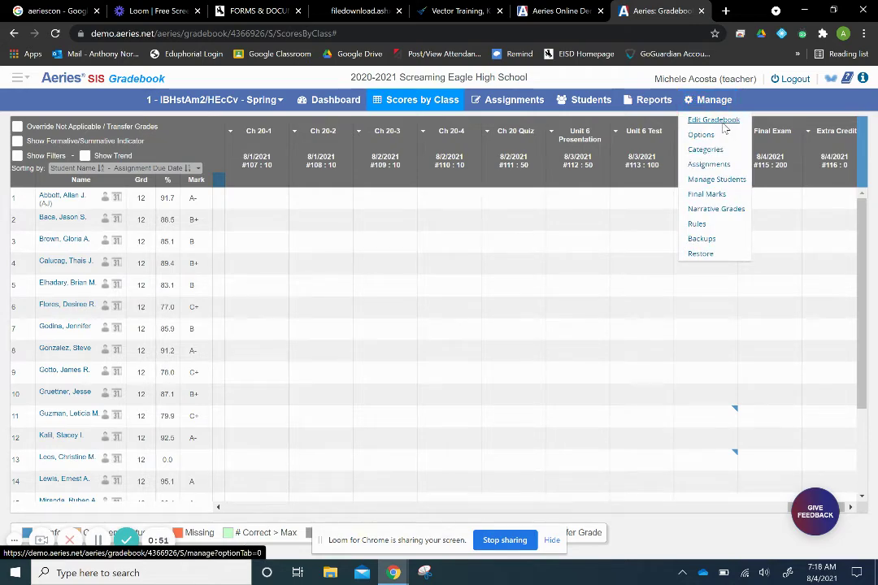
left_click(713, 120)
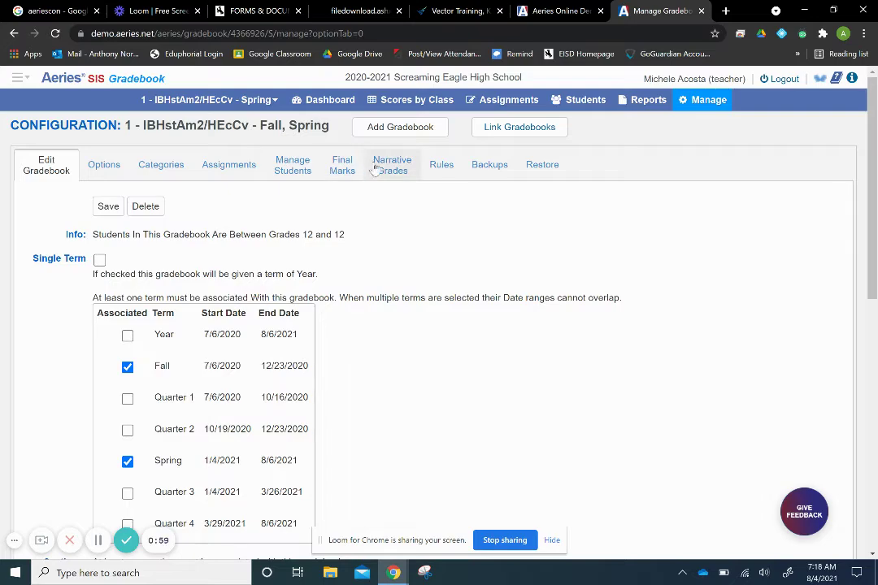
left_click(435, 172)
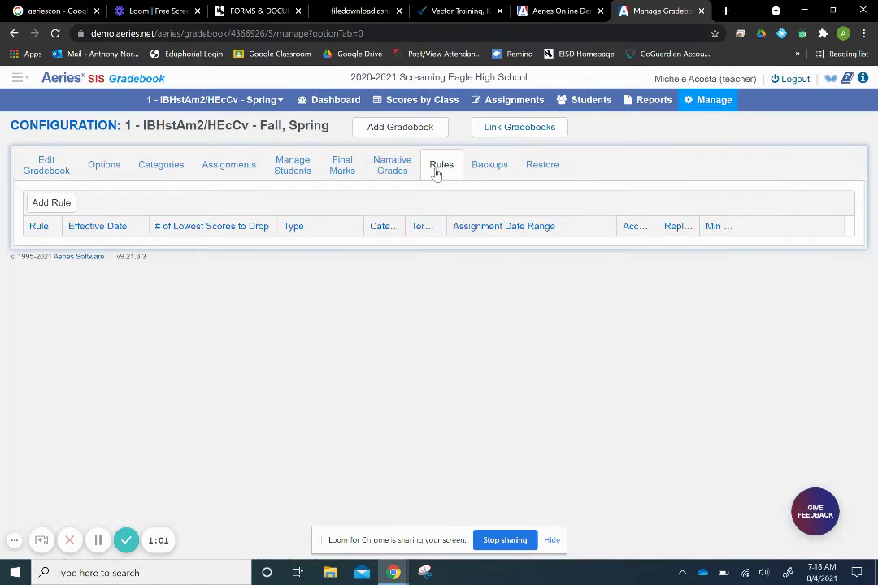
left_click(56, 204)
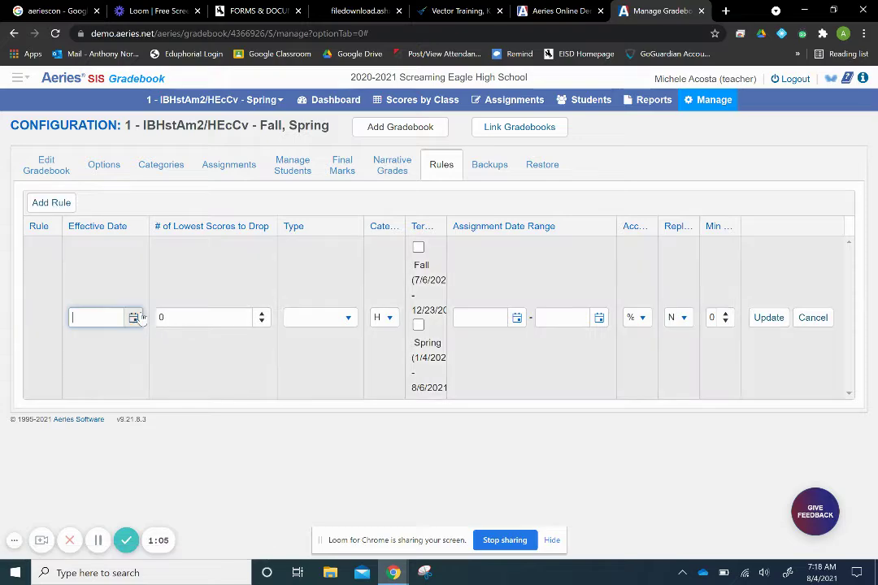
Set the new rule to drop 1 lowest score in the Homework category, leaving the effective date and type blank
left_click(126, 320)
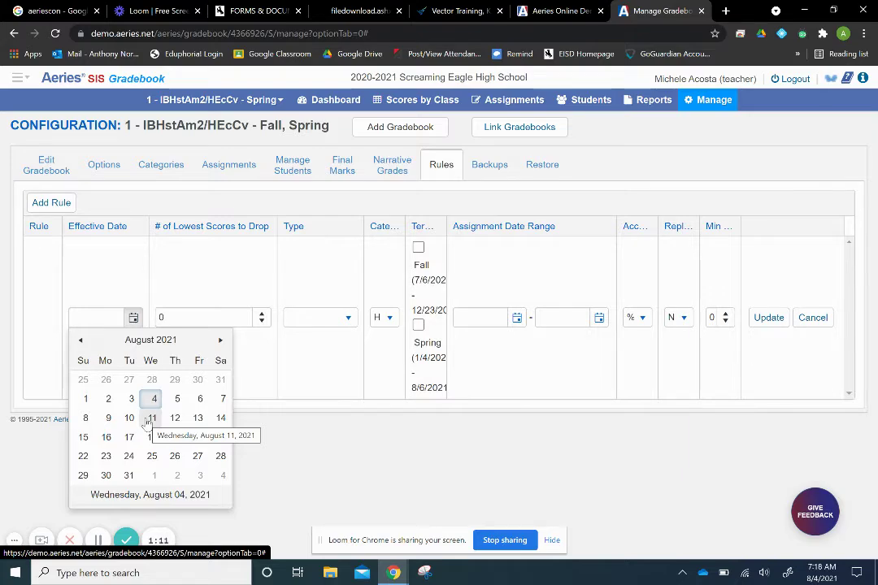
left_click(176, 300)
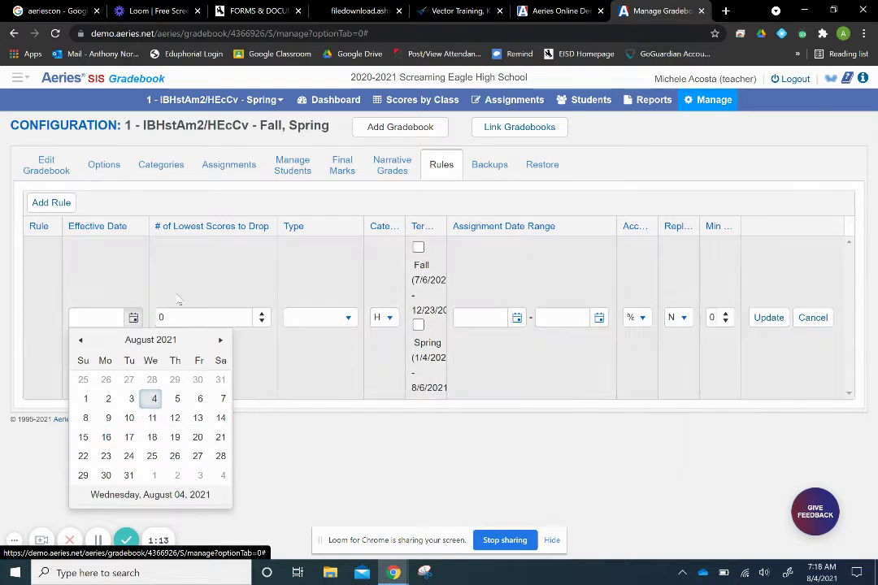
left_click(262, 315)
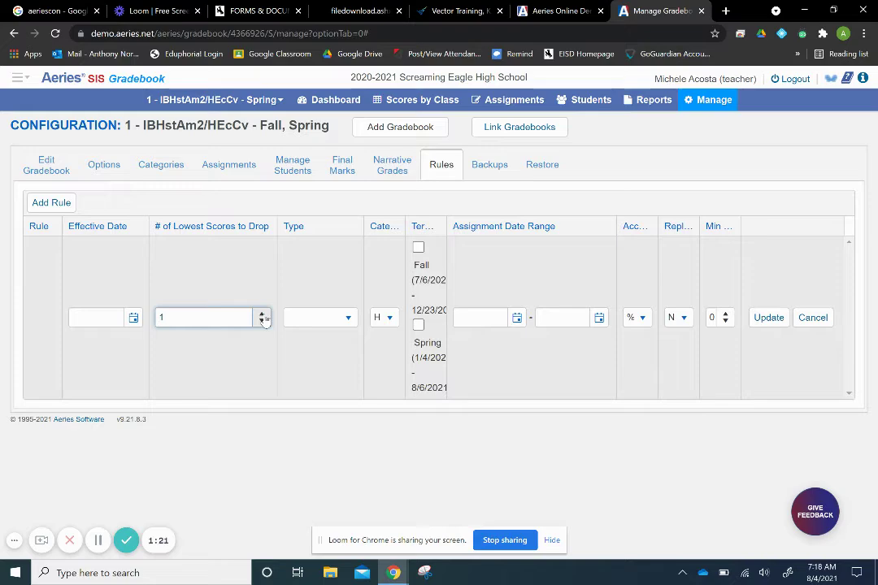
left_click(335, 318)
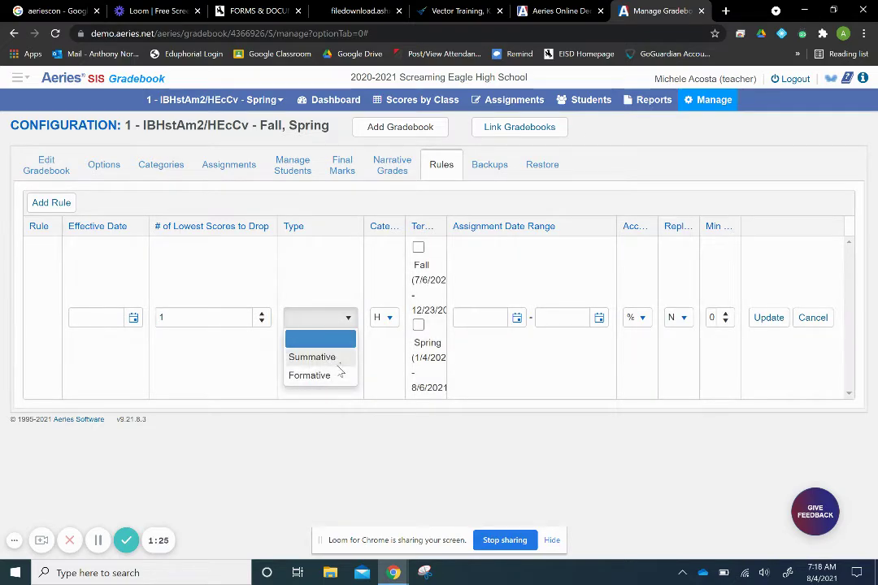
left_click(352, 281)
left_click(391, 318)
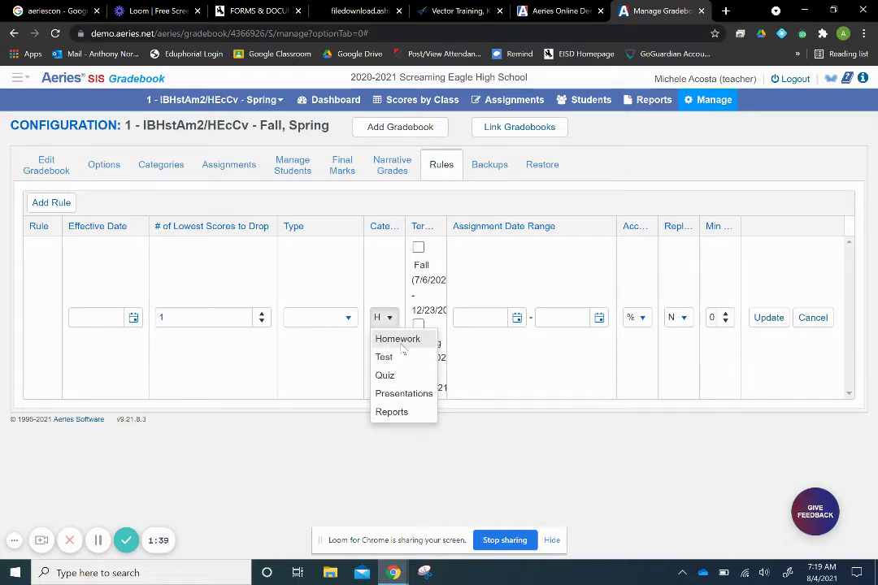
left_click(401, 340)
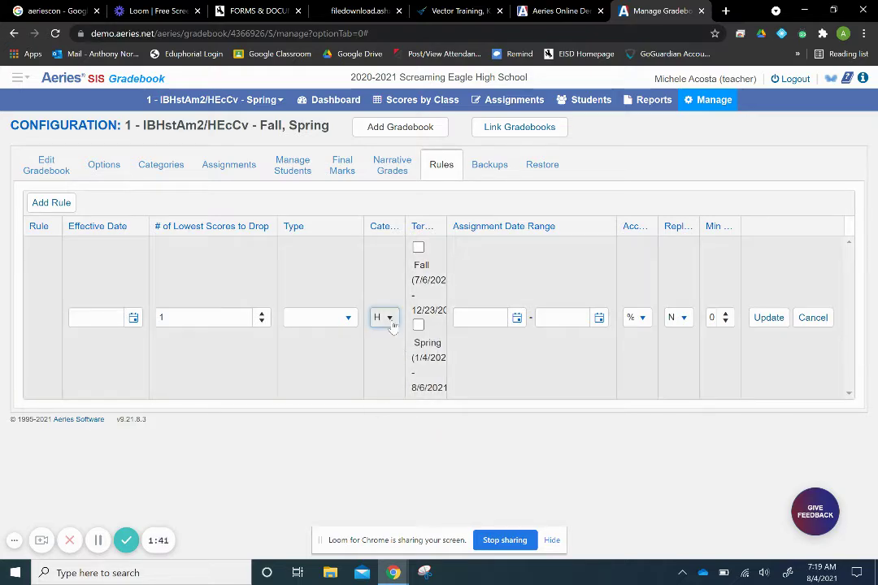
left_click(392, 321)
left_click(393, 325)
Apply the rule to the Fall term and review its assignment date range, % Score and score replacement options
left_click(419, 248)
left_click(517, 318)
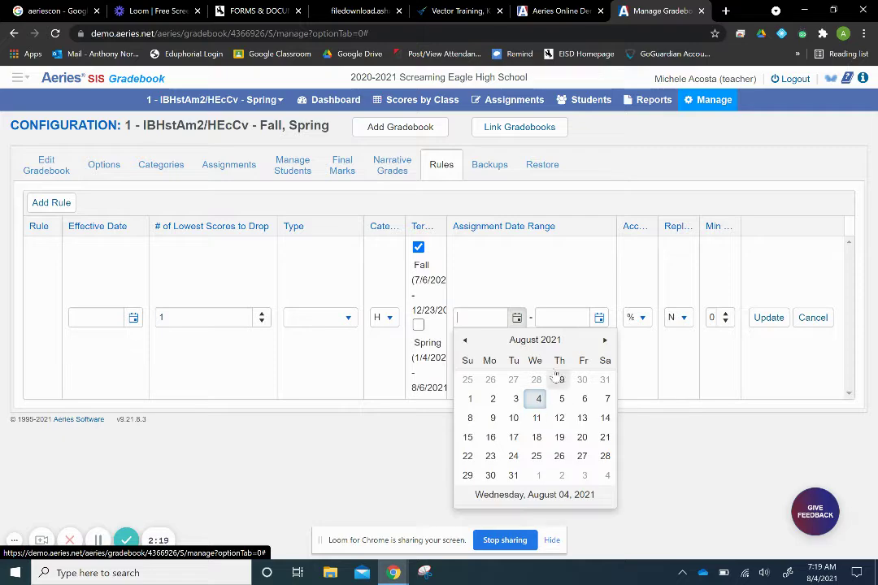
left_click(599, 319)
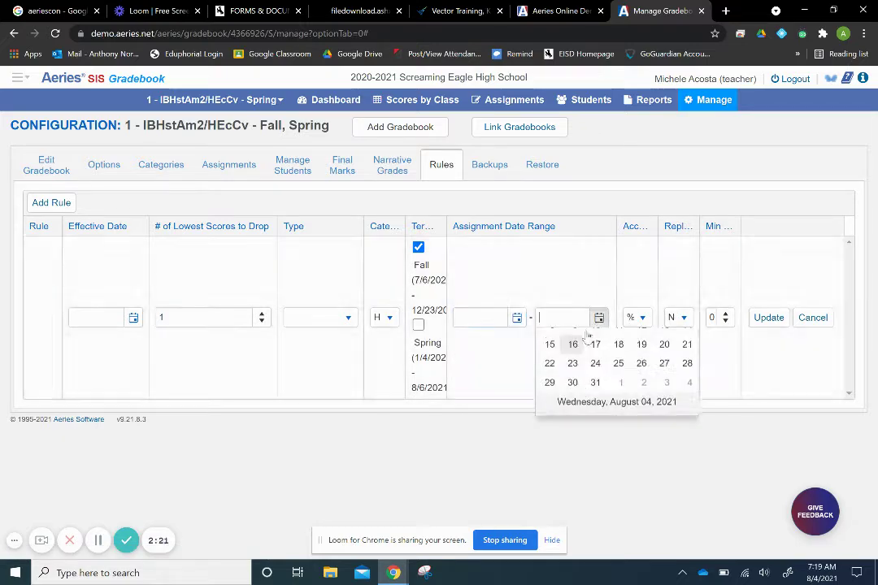
left_click(513, 317)
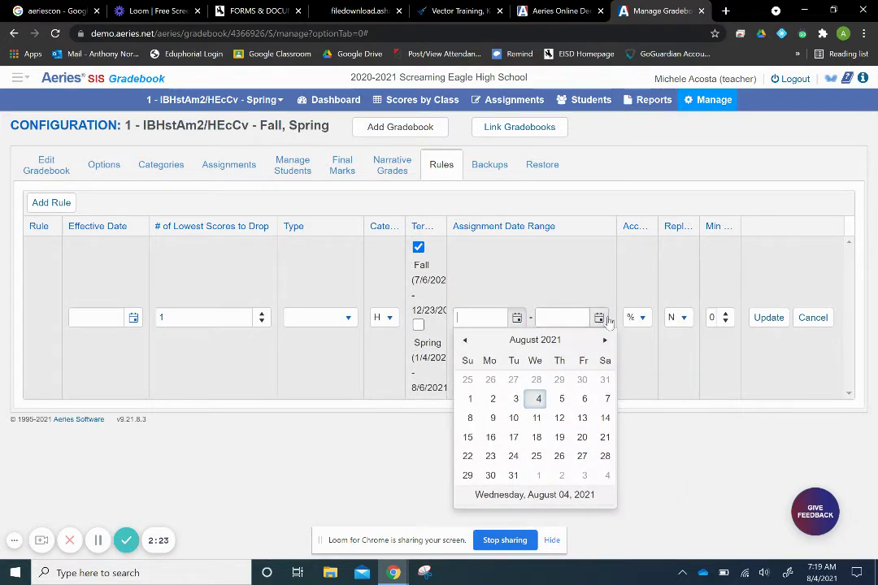
left_click(646, 324)
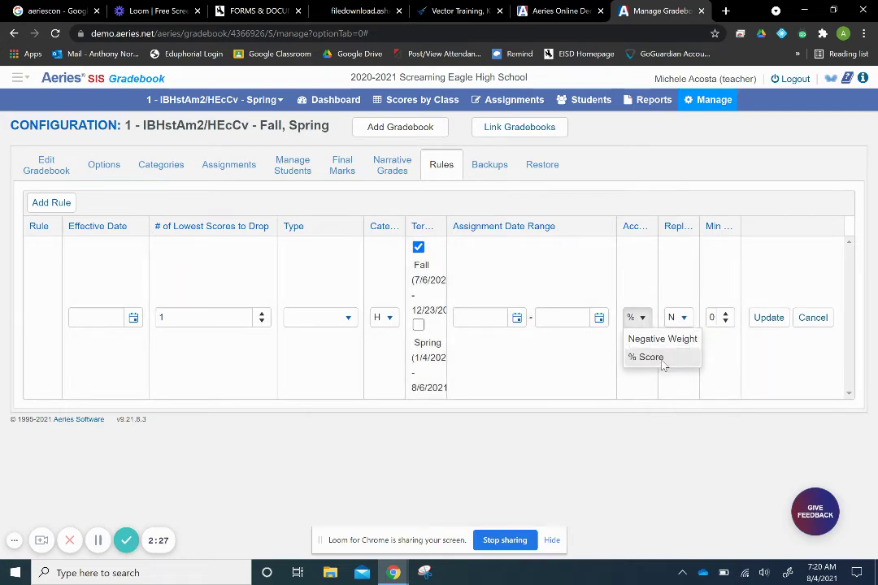
left_click(681, 318)
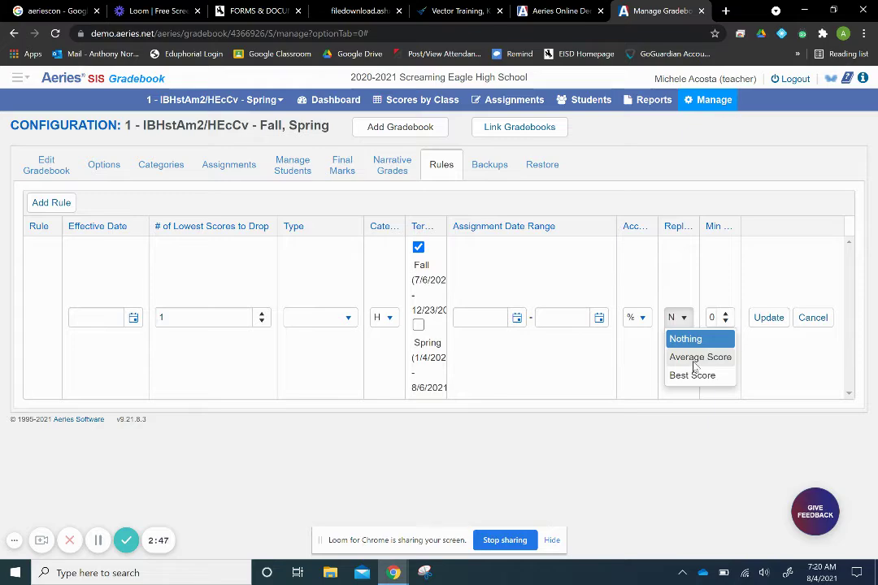
Set the rule's minimum value to 11, switch the browser to full screen, and save the rule
left_click(727, 314)
left_click(726, 314)
left_click(726, 315)
left_click(727, 315)
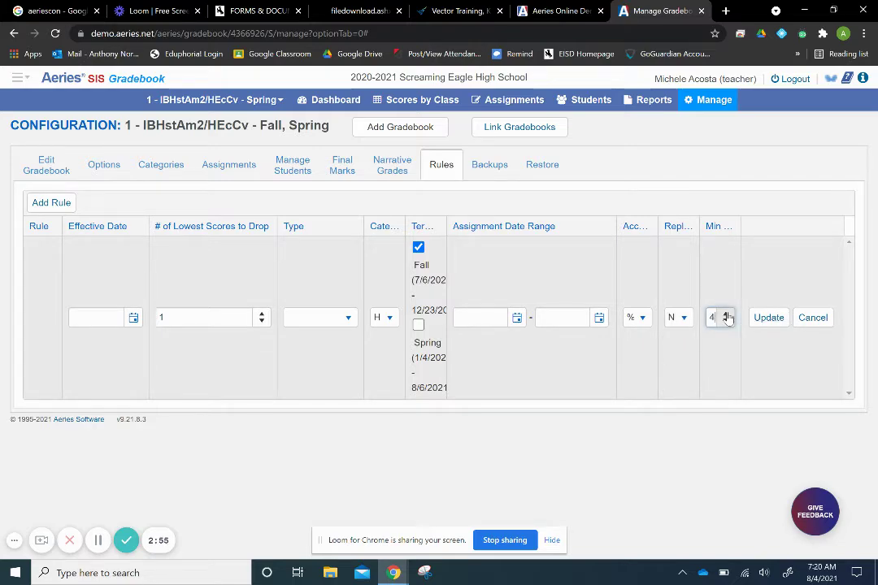
left_click(727, 314)
left_click(727, 315)
left_click(727, 314)
left_click(727, 315)
left_click(727, 315)
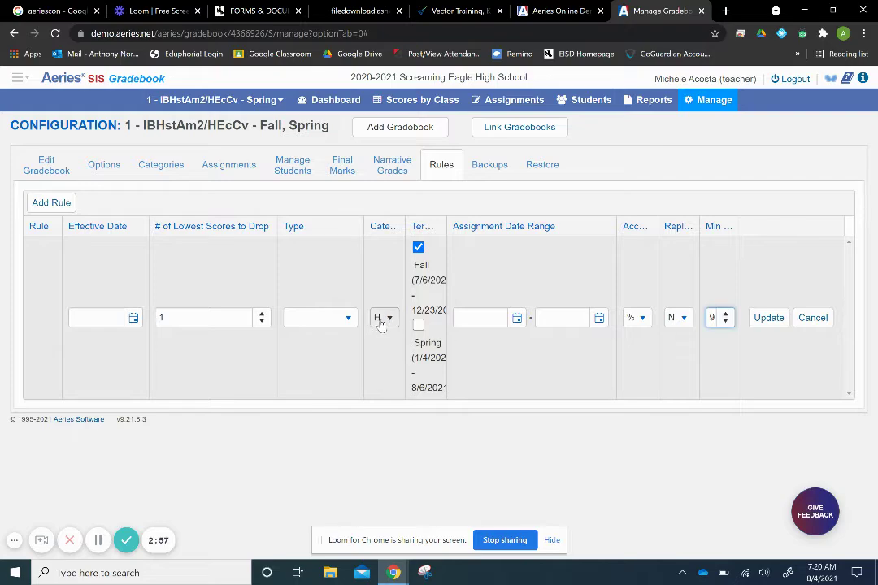
left_click(727, 315)
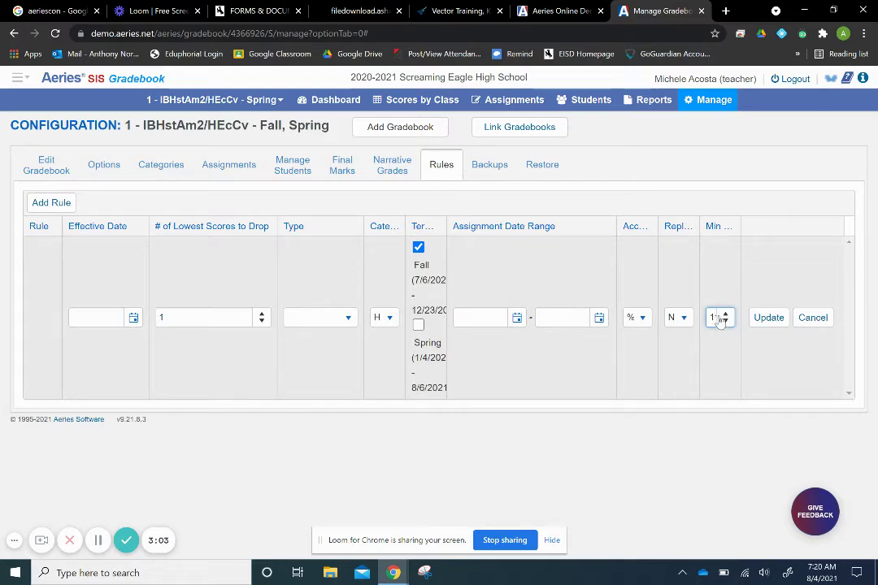
left_click(728, 226)
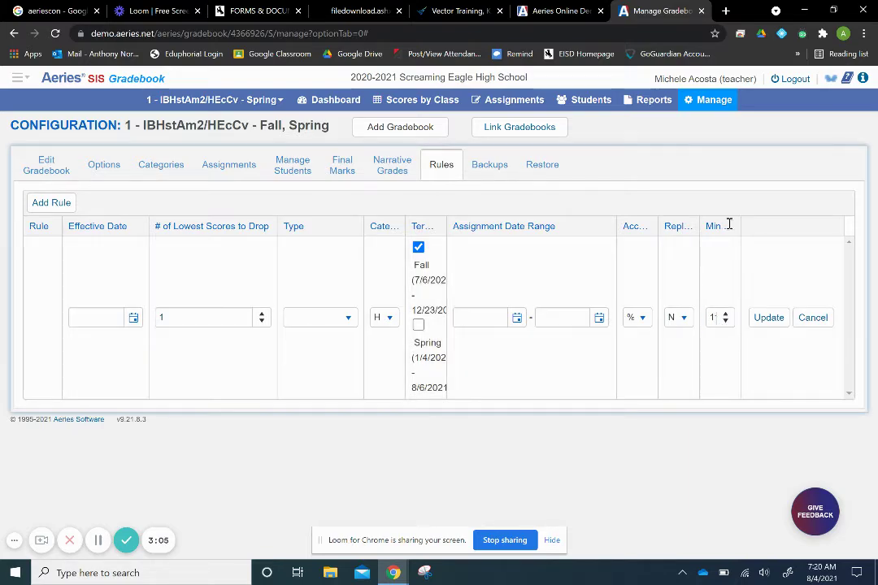
left_click(867, 33)
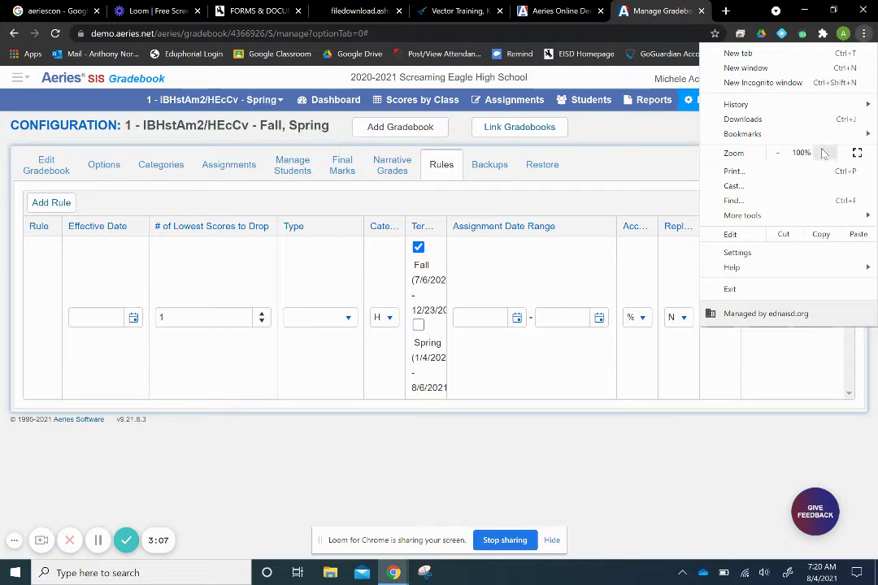
left_click(857, 153)
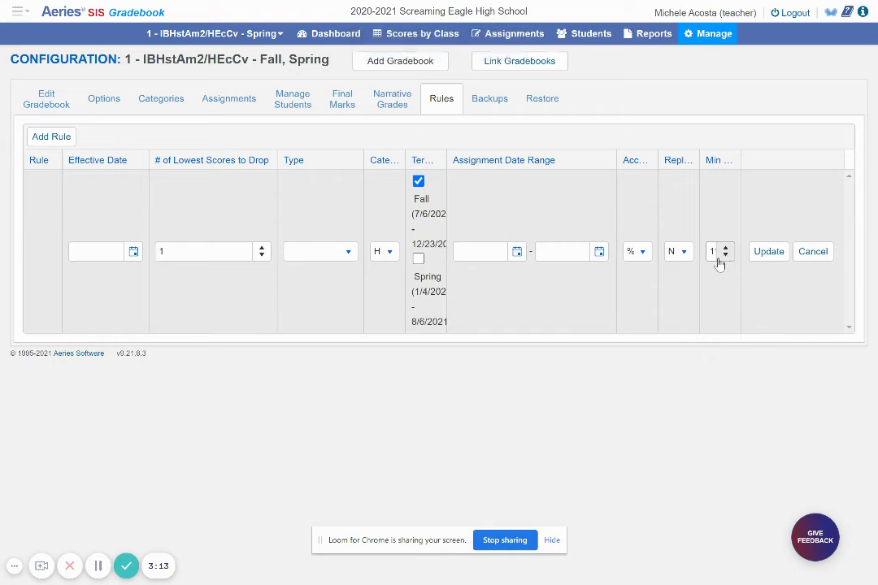
left_click_drag(711, 256, 721, 262)
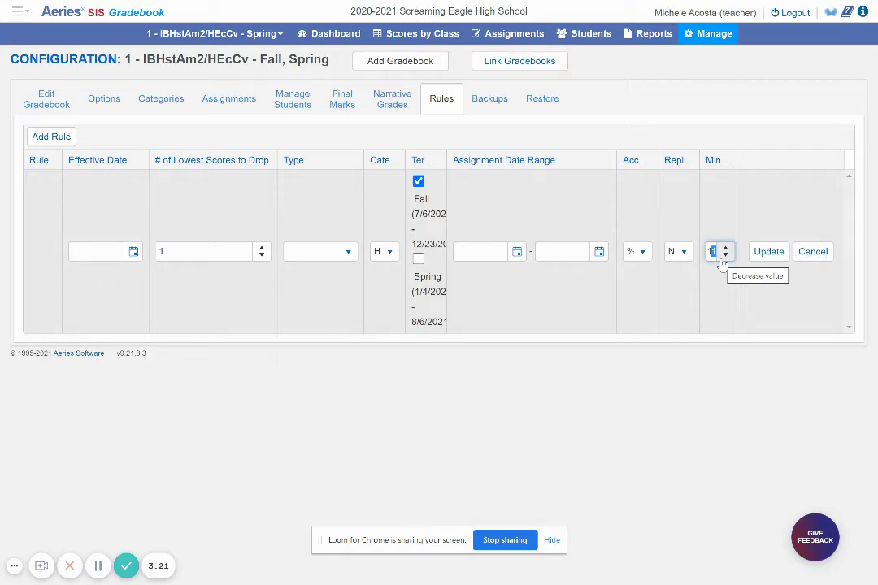
left_click(784, 254)
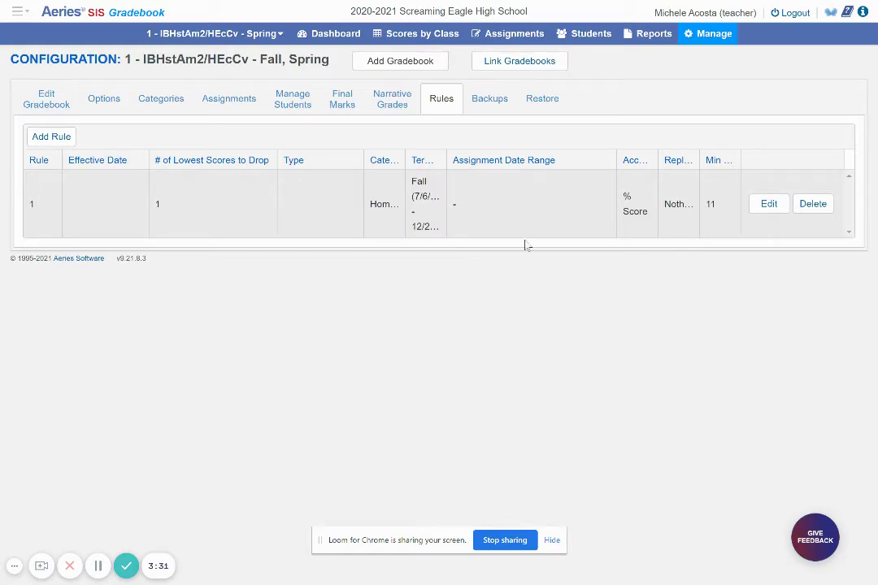
Start a second rule and set its category to Test
left_click(65, 137)
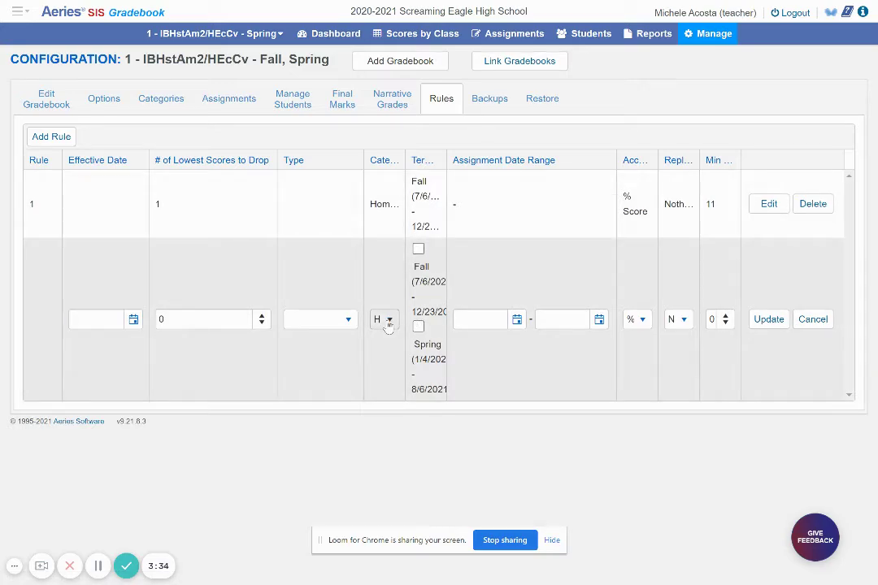
left_click(388, 320)
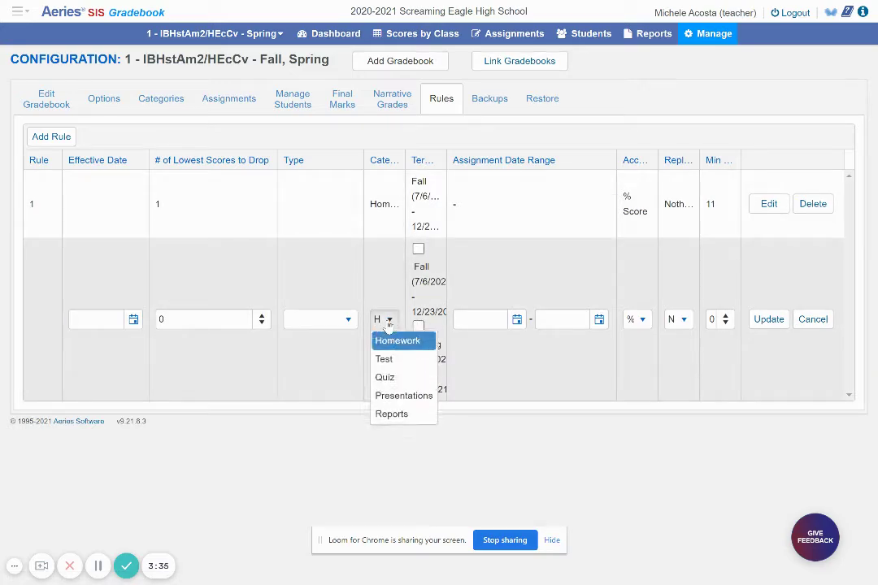
left_click(388, 319)
left_click(388, 320)
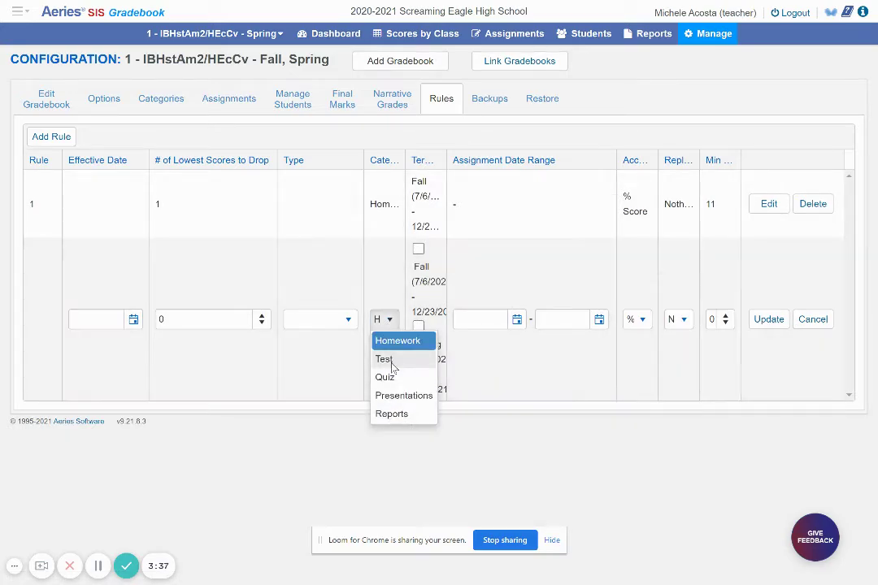
left_click(384, 359)
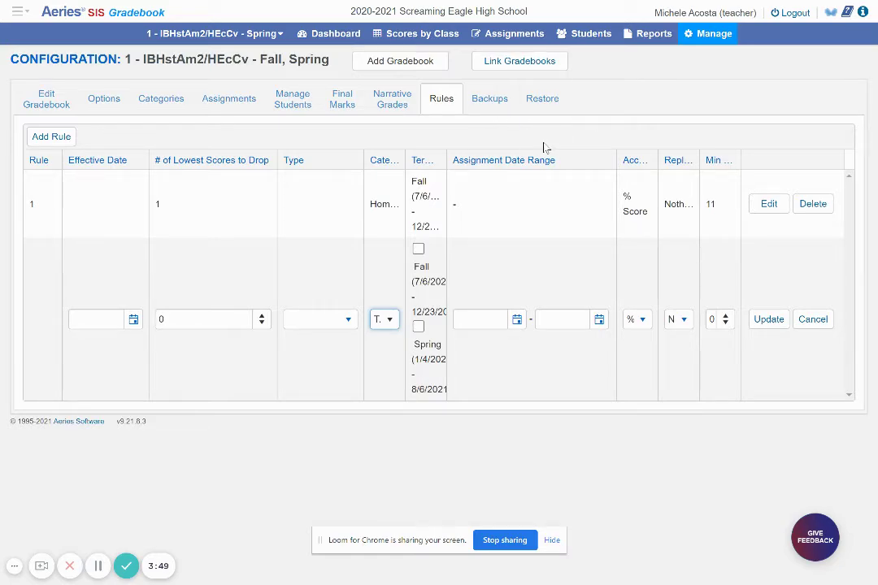
Back up all five gradebooks without a comment
left_click(512, 102)
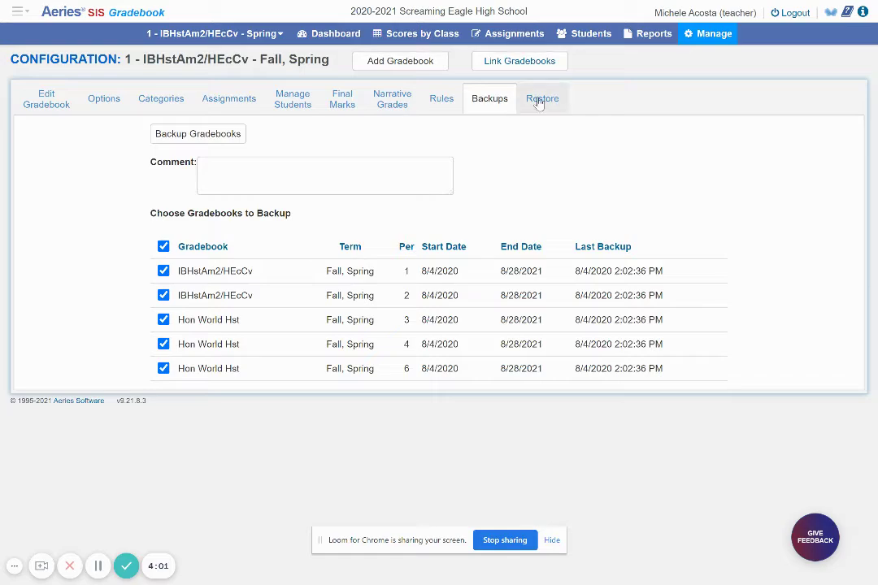
left_click(538, 103)
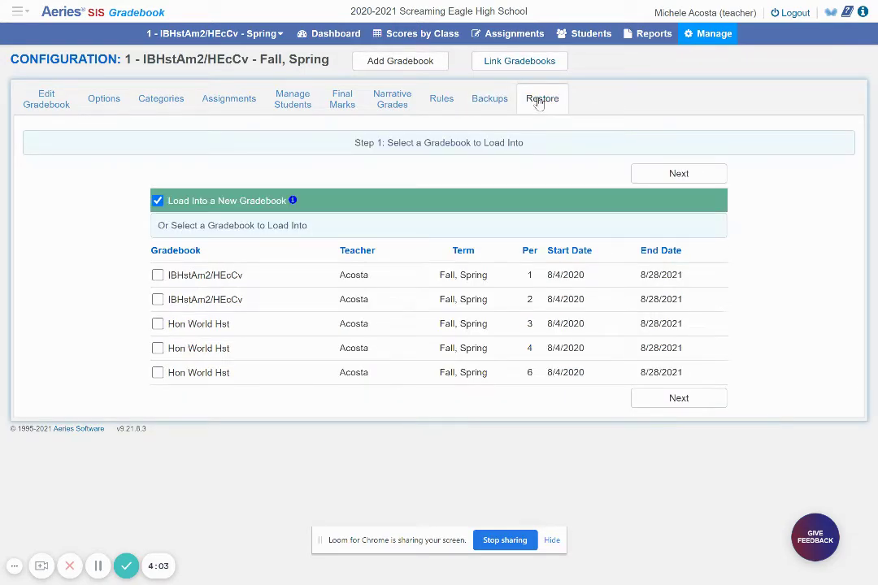
left_click(500, 99)
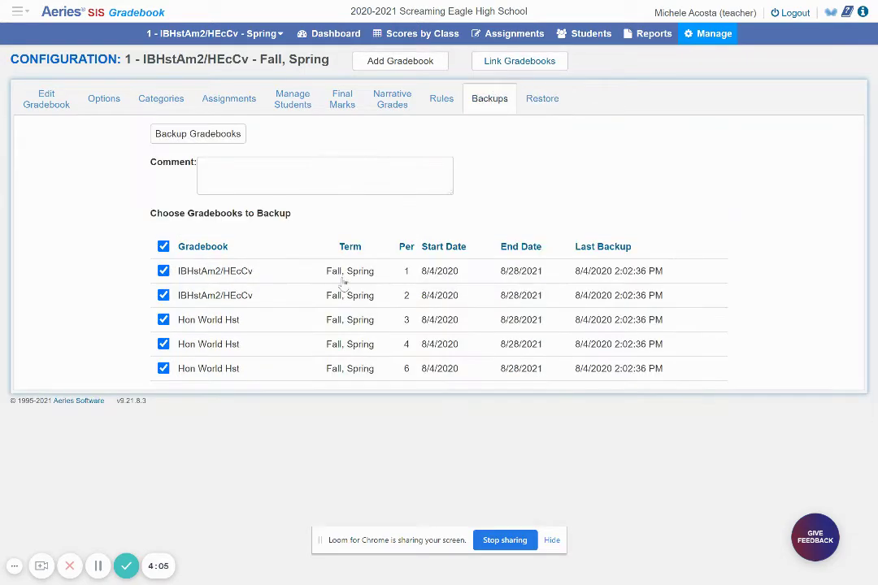
left_click(212, 135)
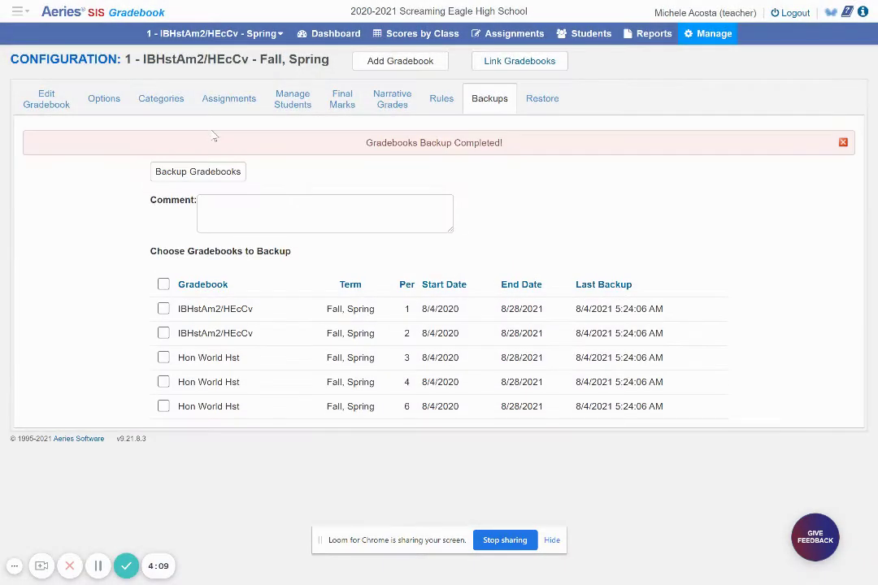
left_click(163, 285)
left_click(164, 284)
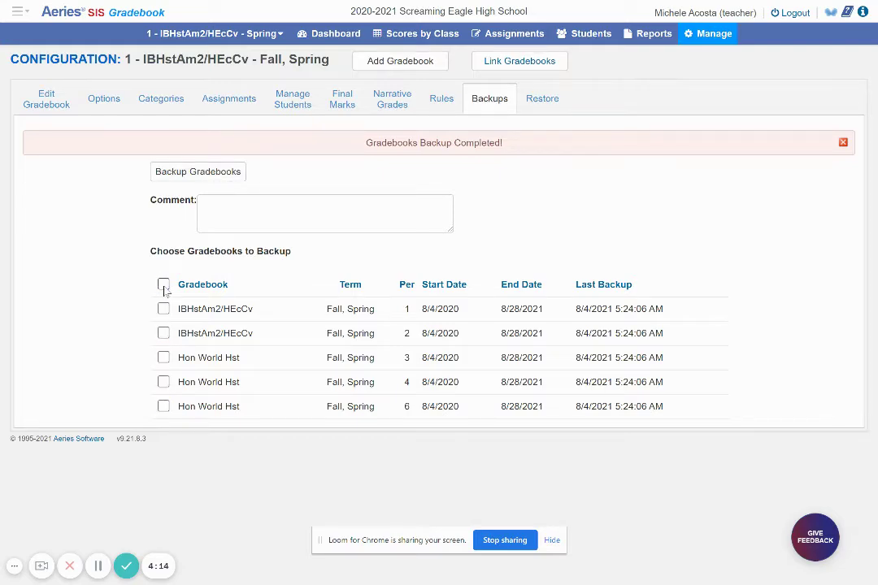
Review the teacher and gradebook backup choices for restoring into a new gradebook, then revisit the backup comment field
left_click(534, 109)
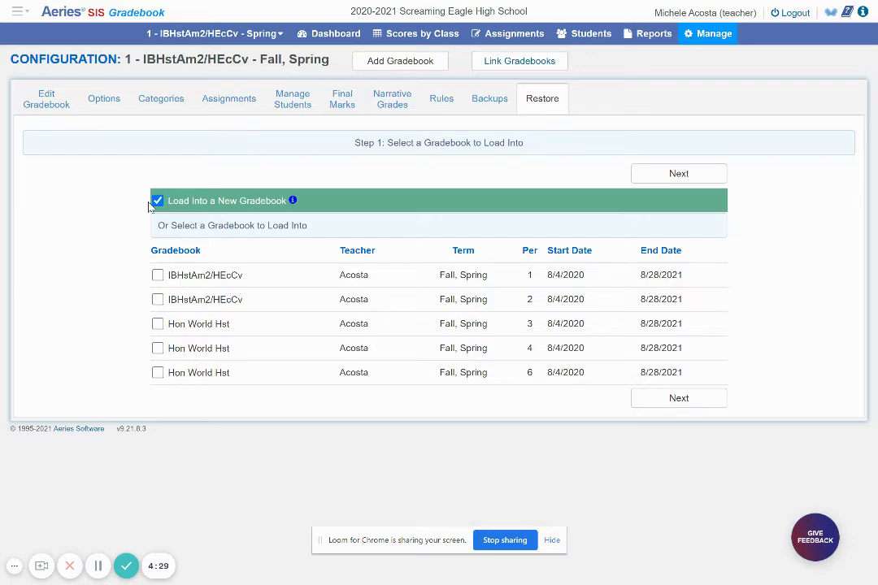
left_click(652, 179)
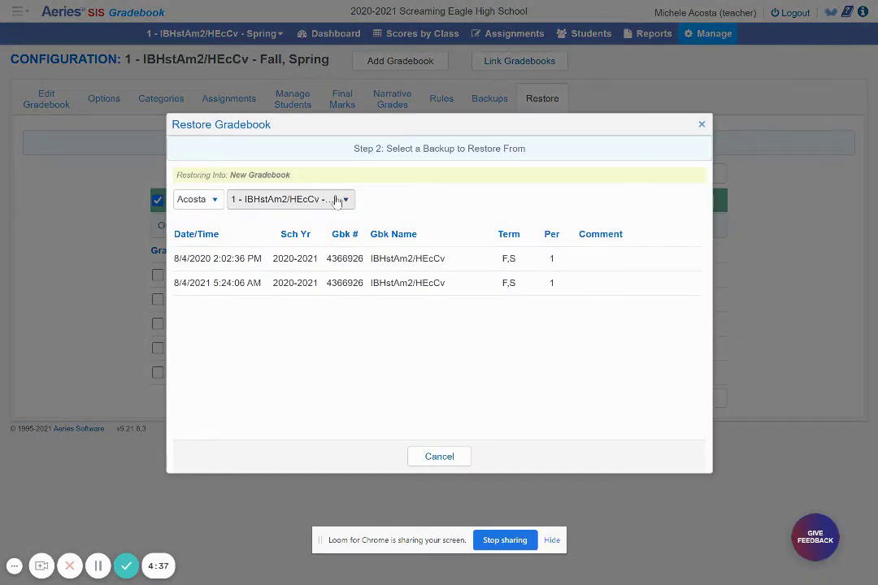
left_click(211, 203)
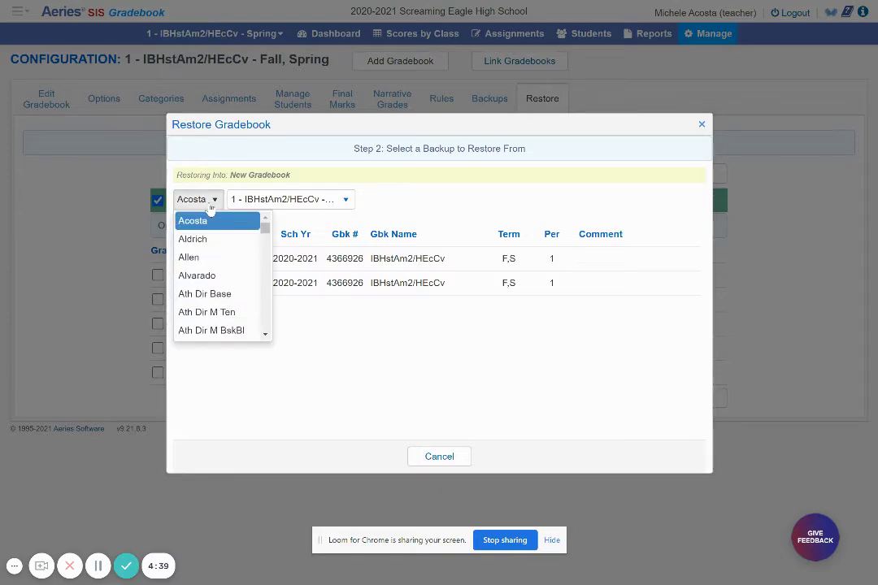
left_click(211, 207)
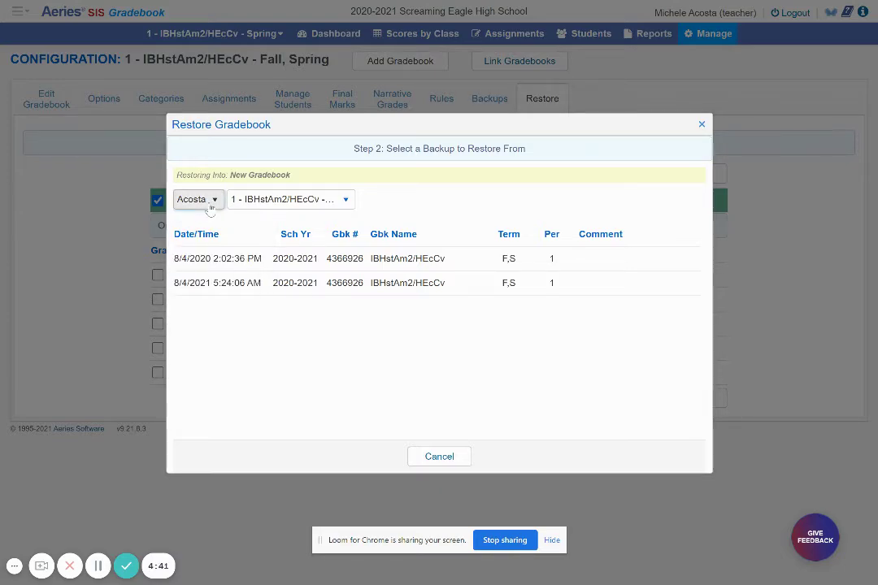
left_click(347, 200)
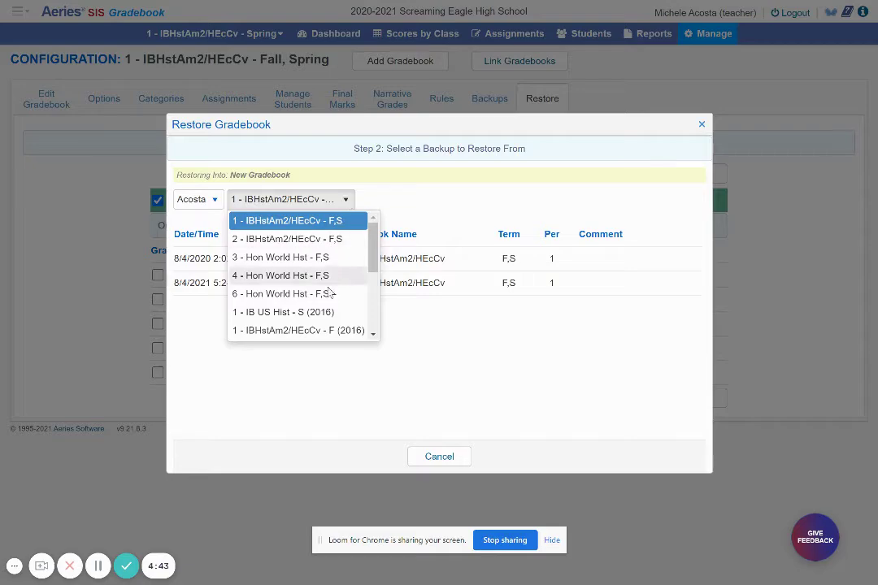
scroll(329, 315, "down", 1)
scroll(329, 314, "up", 1)
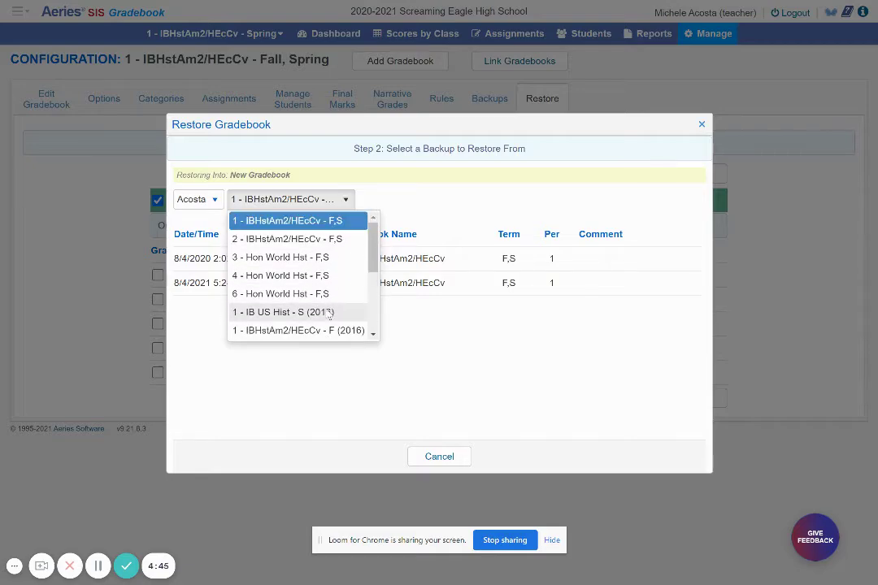
left_click(325, 227)
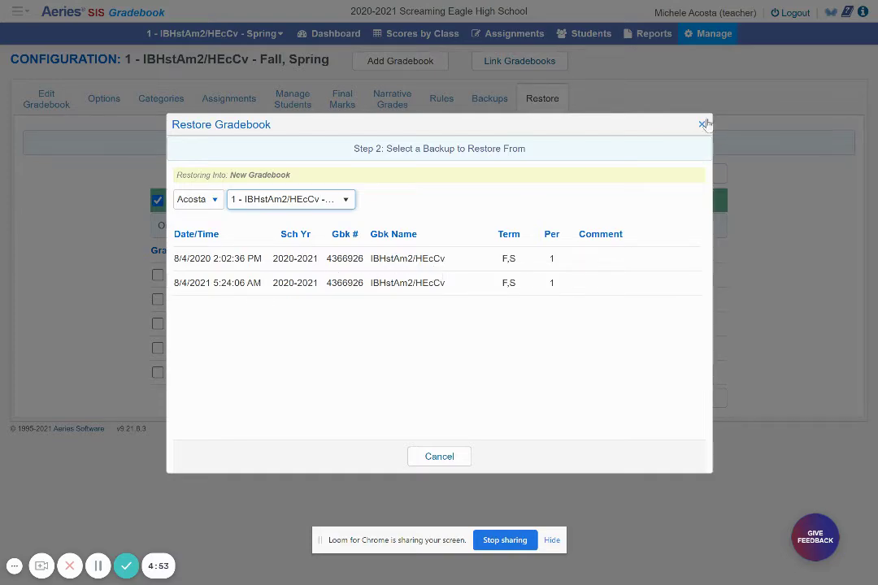
left_click(702, 125)
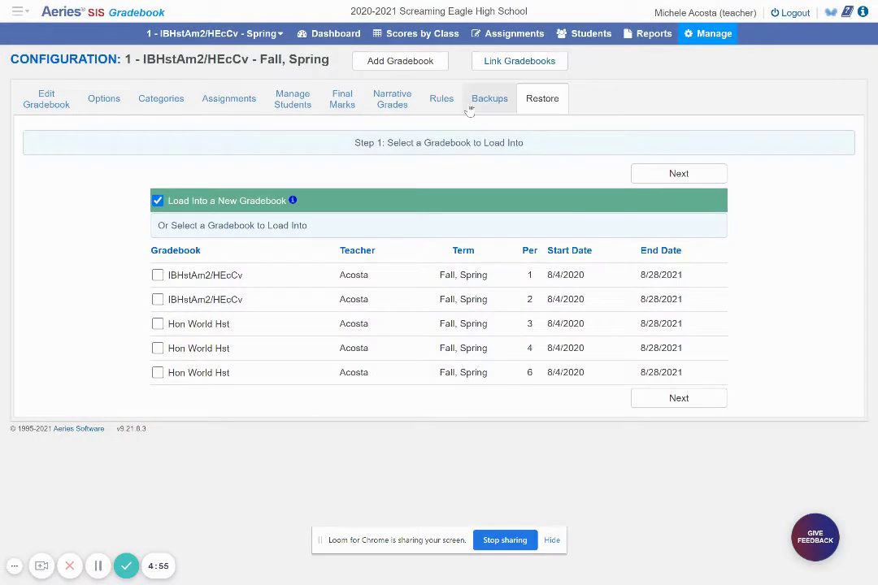
left_click(470, 108)
left_click(336, 221)
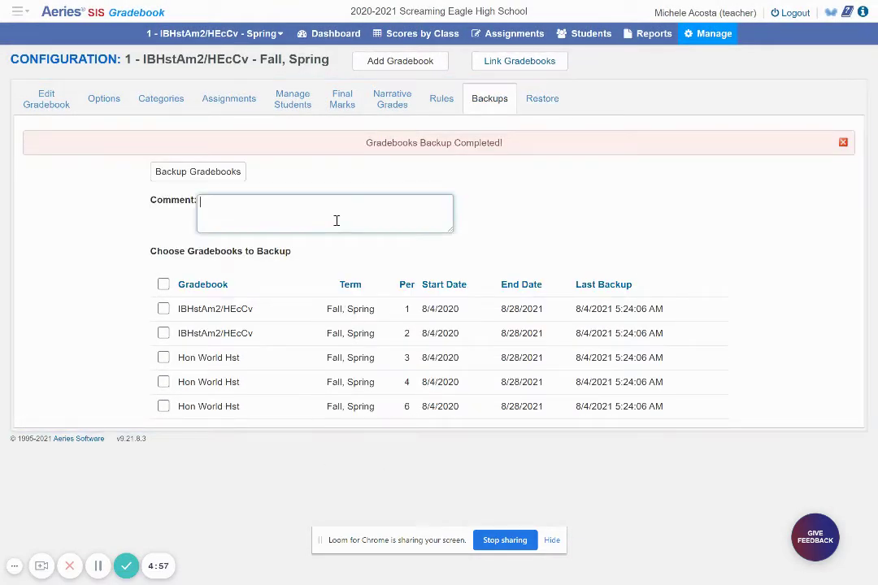
Start a restore into a new gradebook from the period 1 IBHstAm2/HEcCv backup dated 8/4/2020 2:02:36 PM
left_click(546, 101)
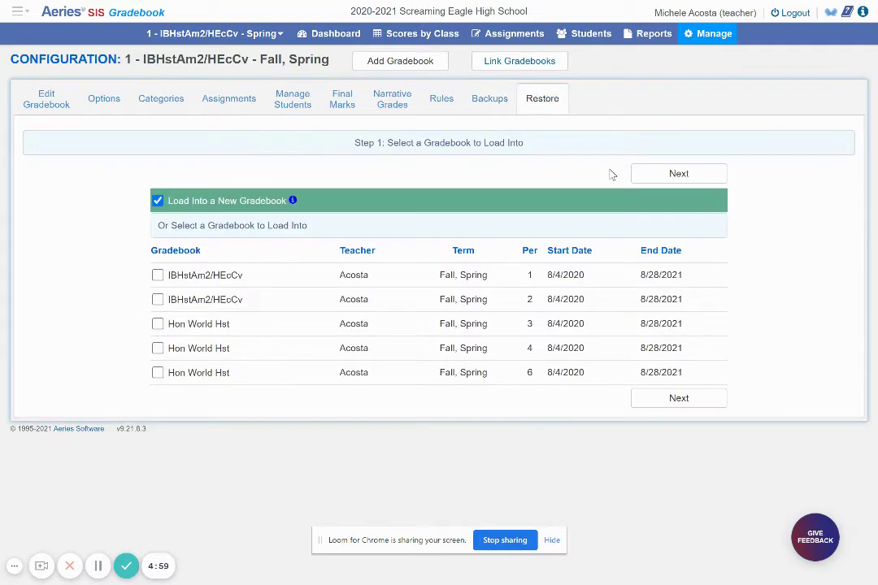
left_click(680, 177)
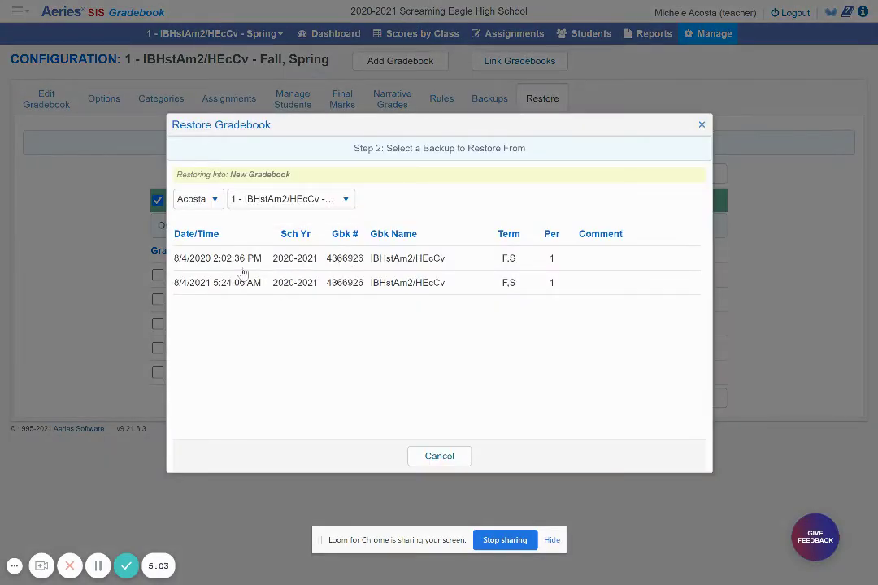
left_click(243, 268)
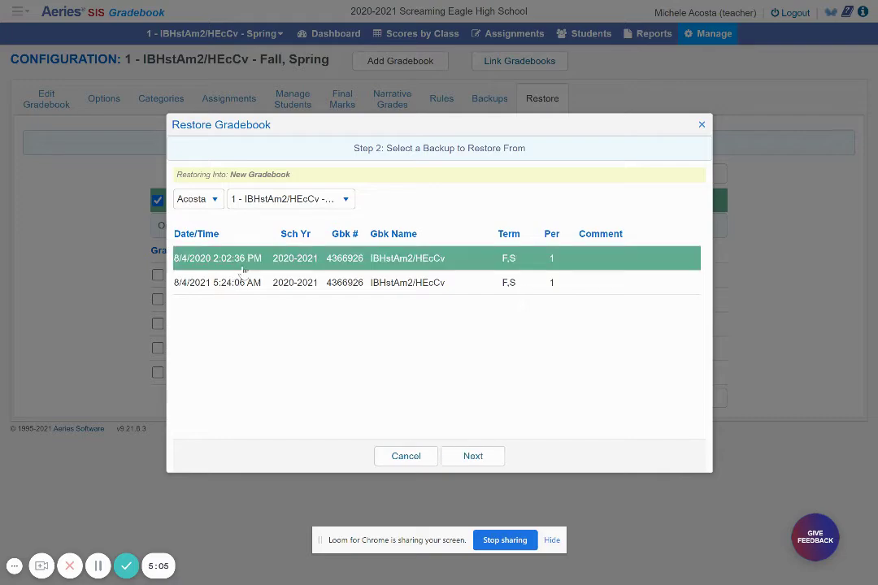
left_click(477, 458)
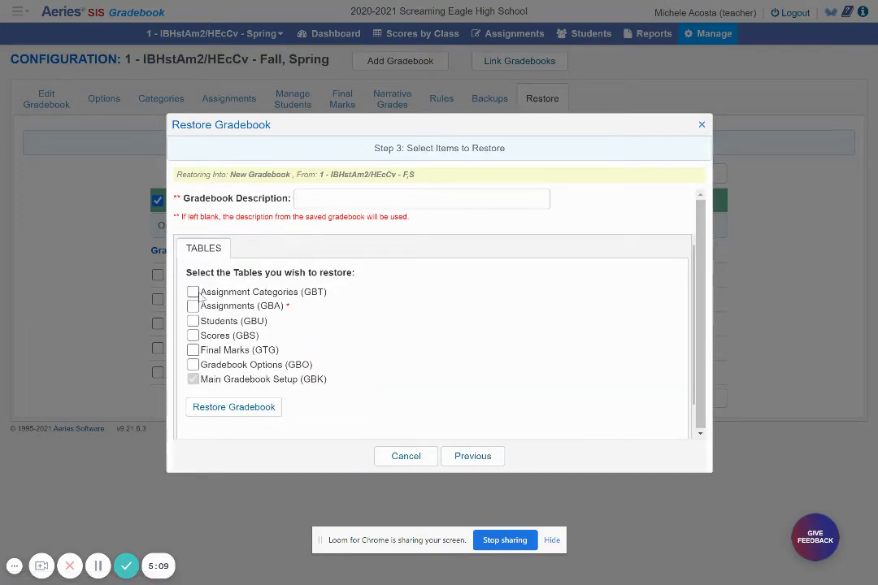
Select Assignment Categories, Assignments, Students, Scores, Final Marks and Gradebook Options as the tables to restore
left_click(192, 292)
left_click(193, 305)
left_click(193, 322)
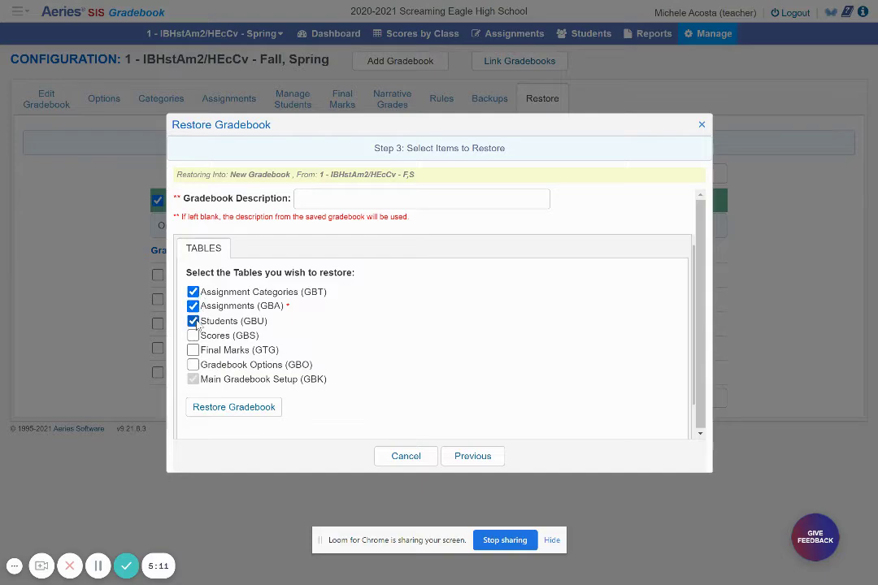
left_click(193, 336)
left_click(192, 365)
left_click(193, 351)
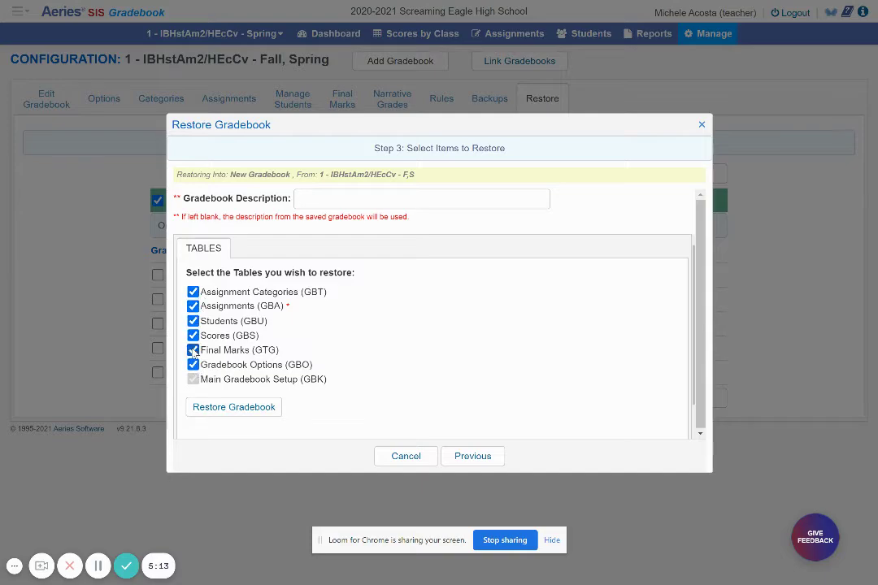
Set the new gradebook's description to "tan" and deselect every optional table except Gradebook Options
left_click(330, 202)
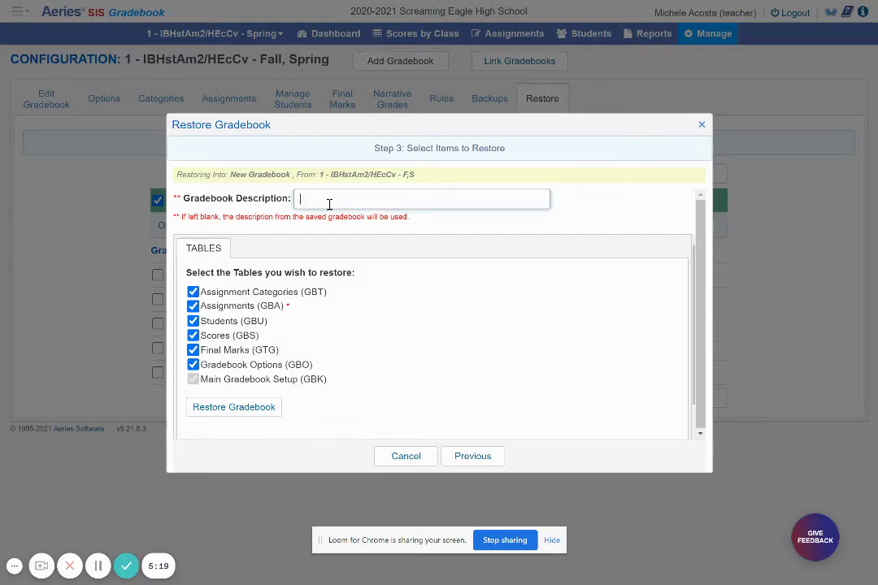
type("tan")
left_click(193, 350)
left_click(193, 322)
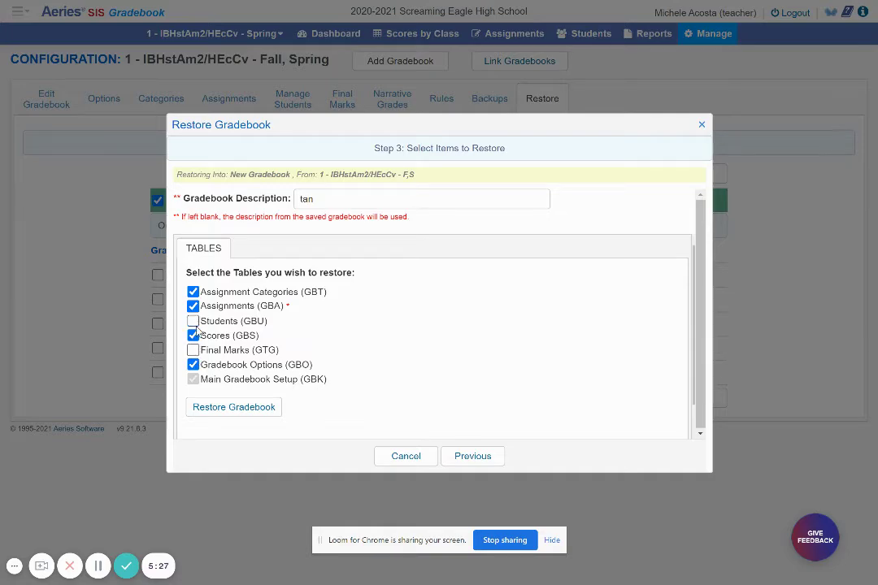
left_click(194, 322)
left_click(193, 336)
left_click(193, 322)
left_click(193, 307)
left_click(194, 292)
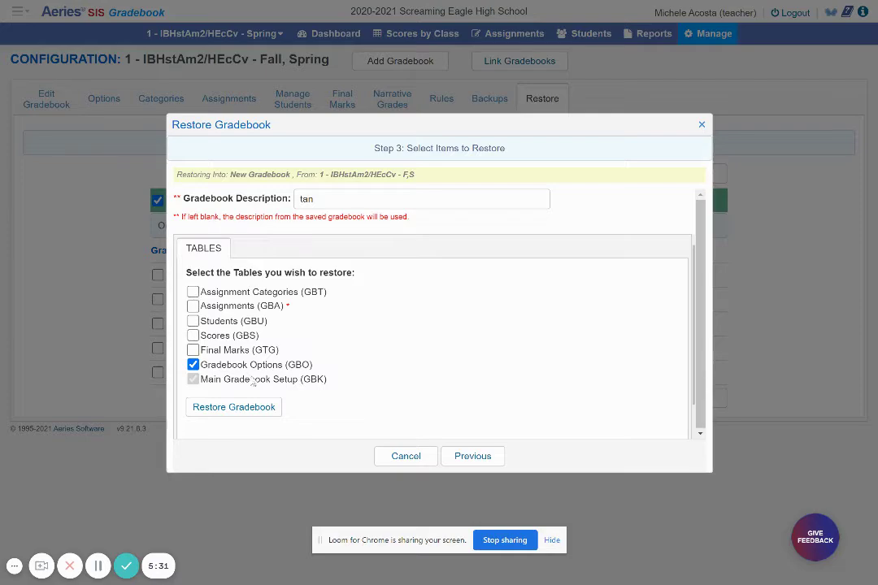
Restore the backup into the new gradebook and close the restore dialog
left_click(99, 567)
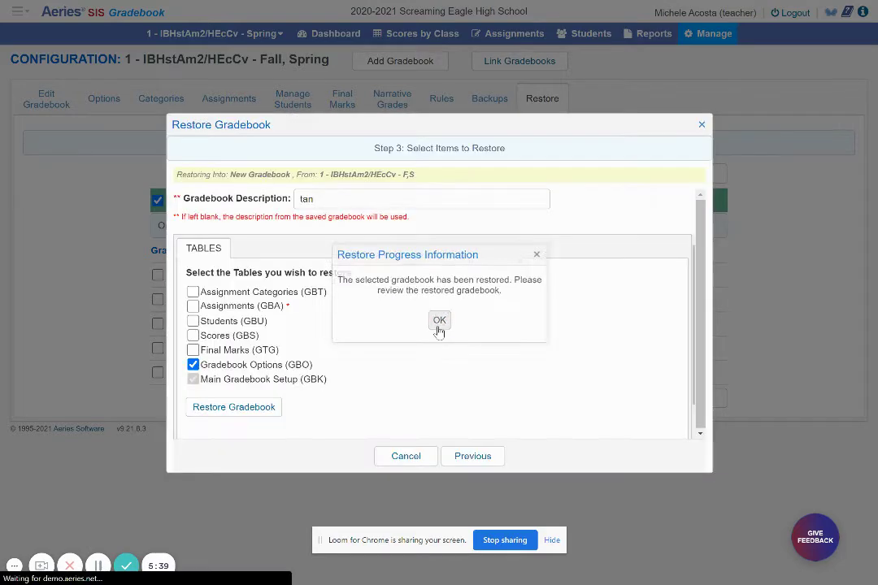
left_click(439, 323)
left_click(404, 455)
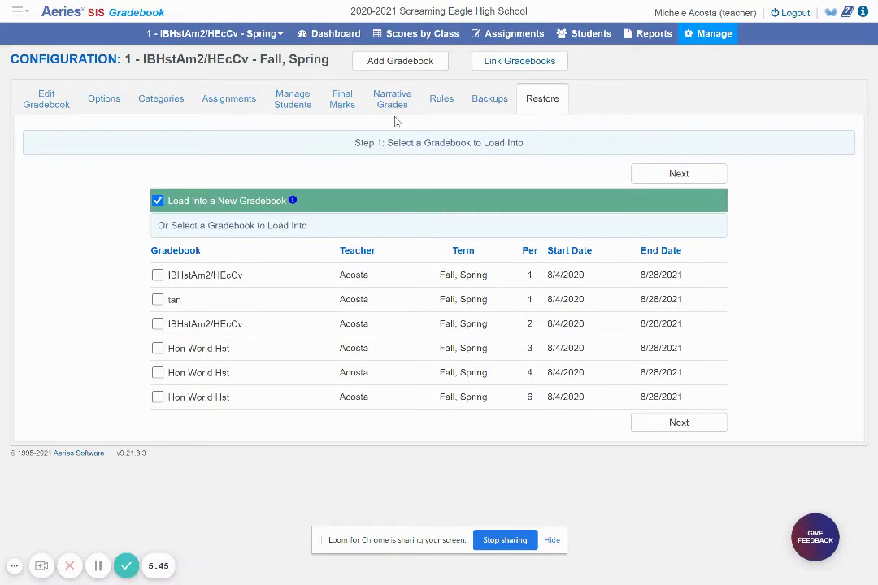
Open the configuration of the period 1 IBHstAm2/HEcCv Spring gradebook, start deleting that gradebook, and cancel the deletion
left_click(346, 36)
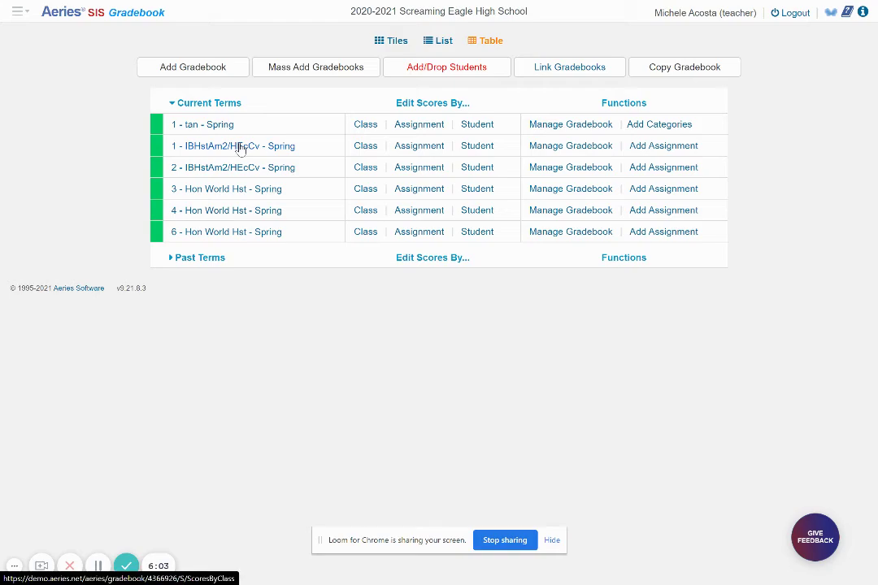
left_click(597, 151)
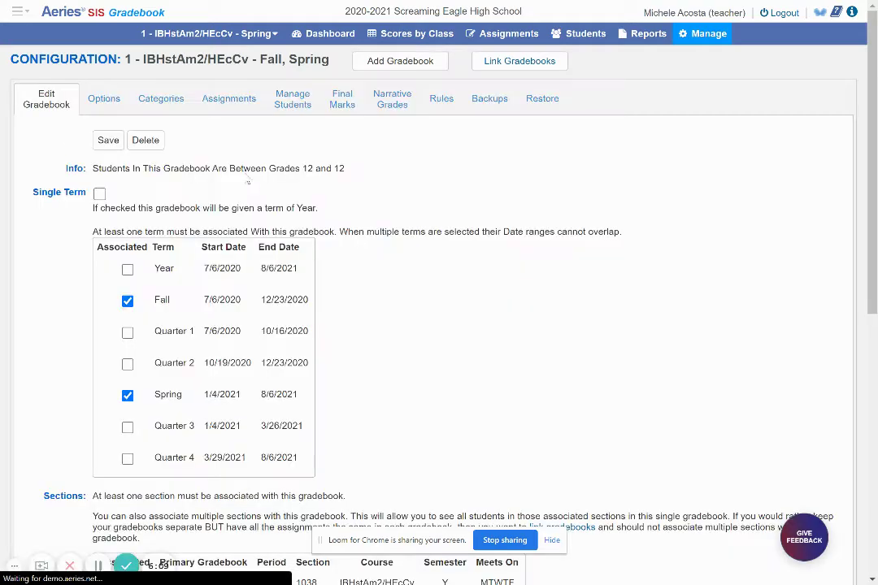
left_click(147, 141)
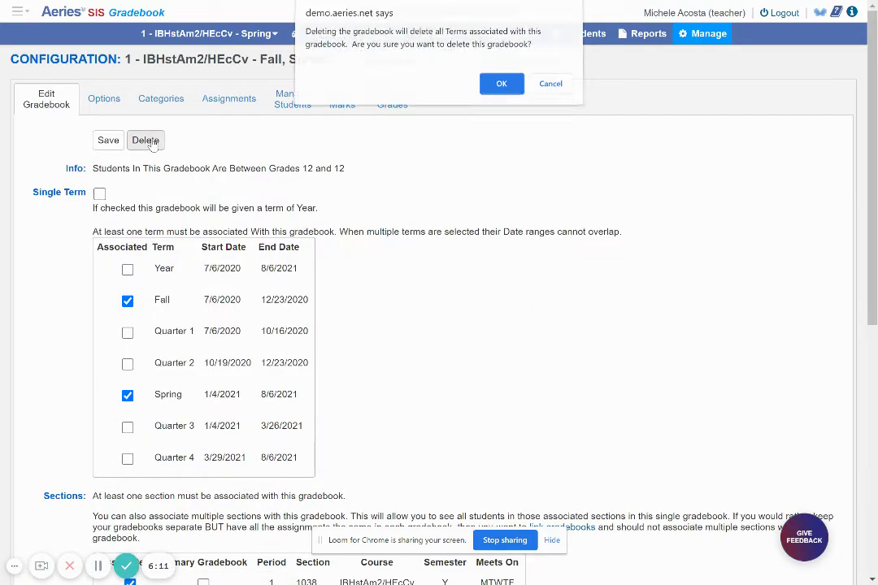
left_click(551, 84)
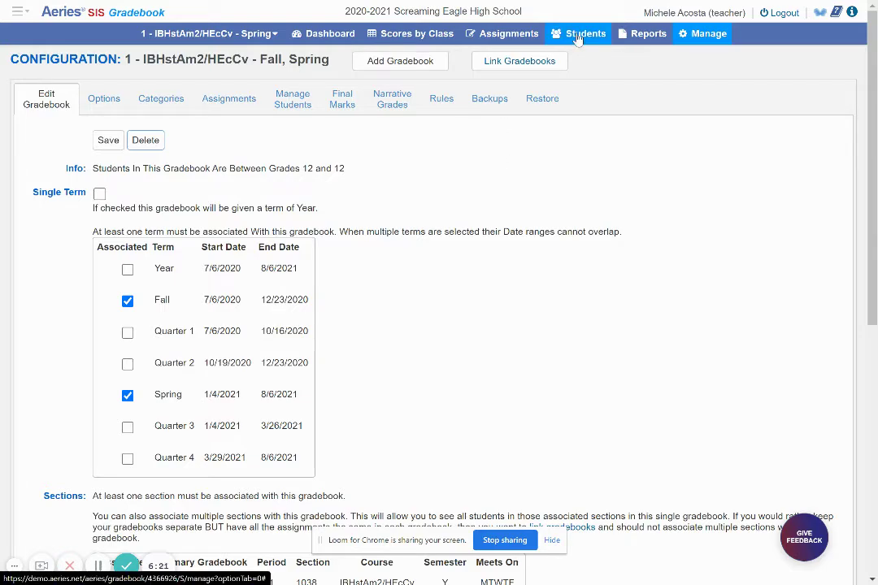
Open the Gradebook Assignments Analysis report options, set the report delivery to None, and include scores of 0
left_click(646, 45)
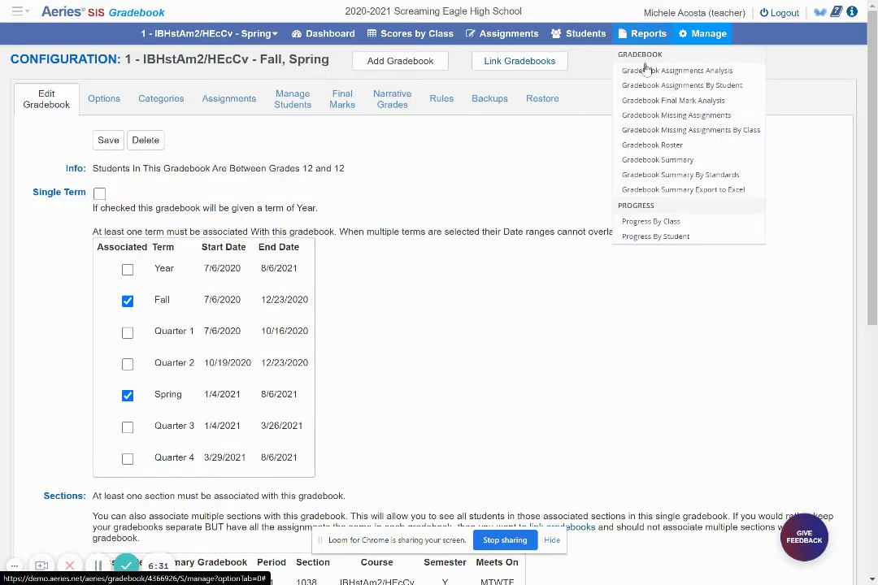
left_click(669, 85)
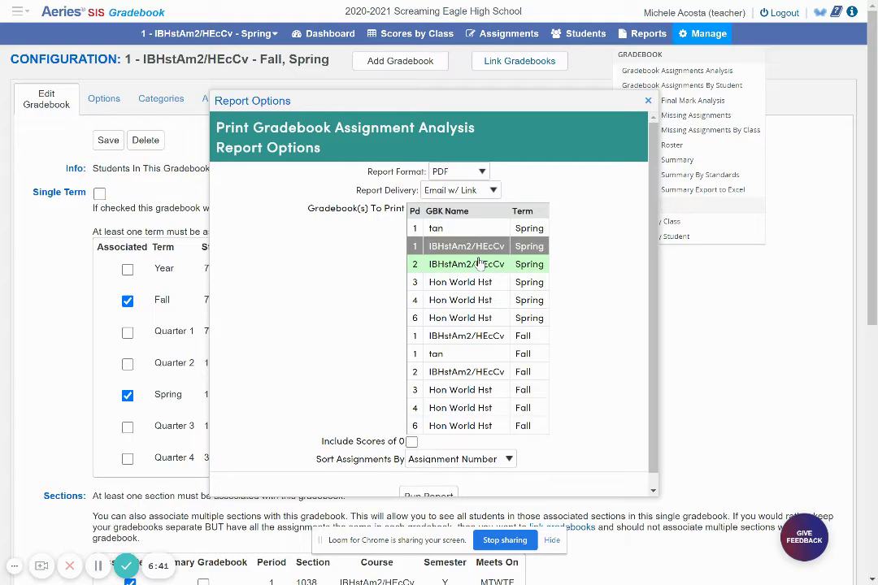
left_click(491, 192)
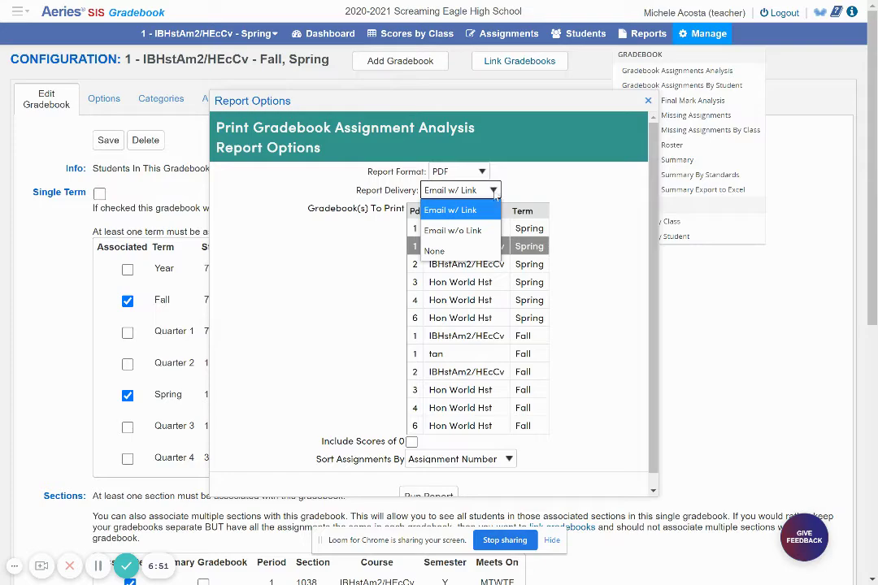
left_click(456, 255)
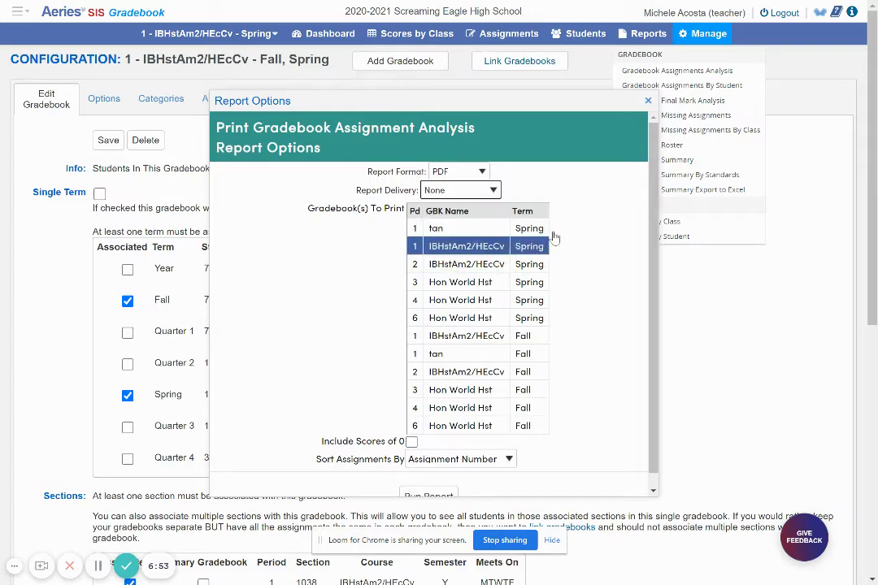
scroll(586, 236, "down", 1)
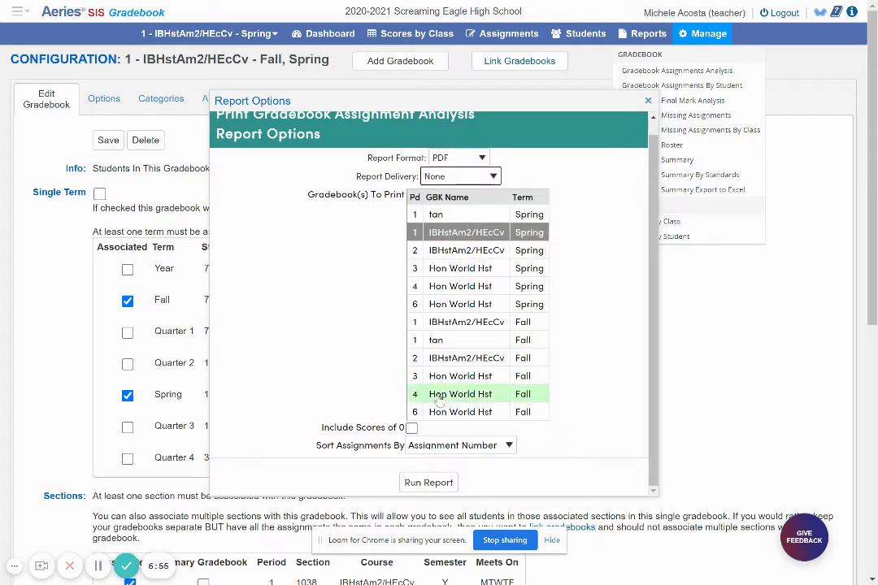
left_click(412, 428)
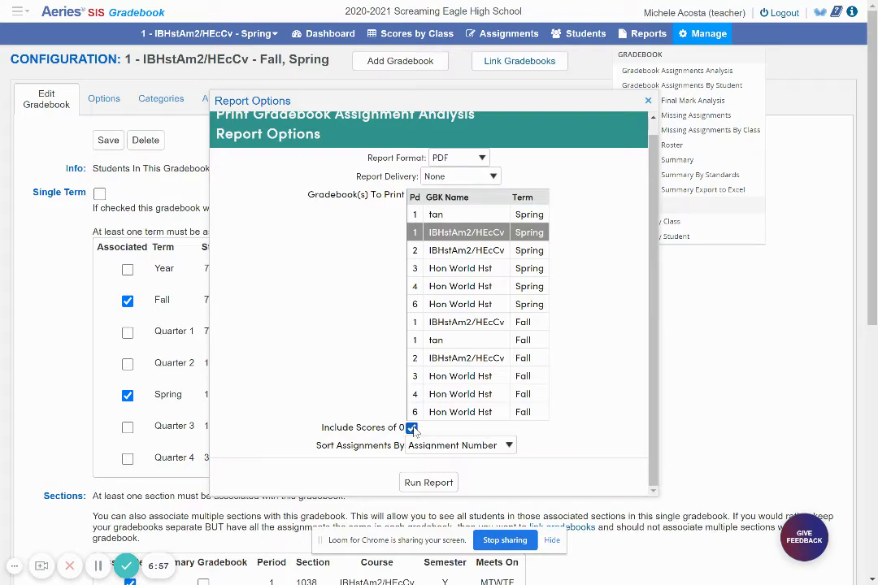
Review the assignment sorting choices and add the period 3 Hon World Hst Spring gradebook to the report's selection
scroll(487, 406, "down", 1)
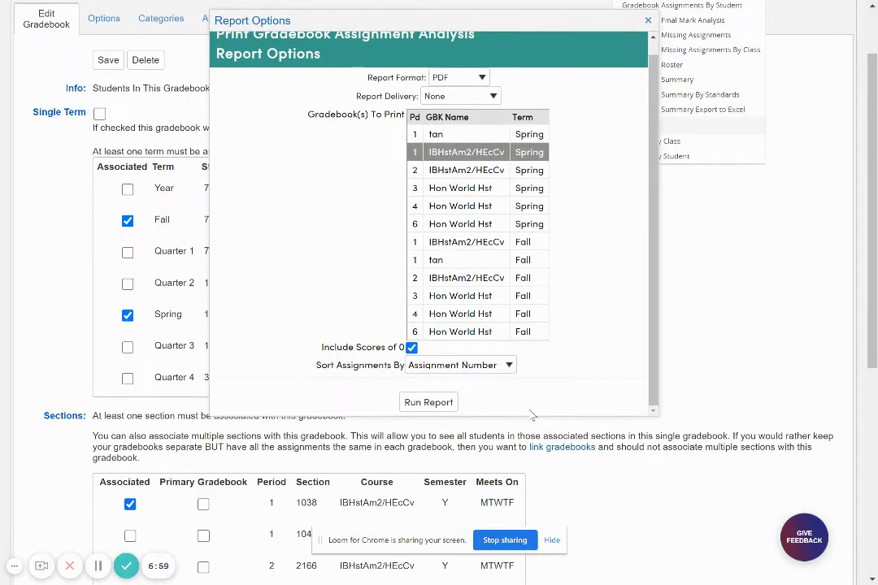
left_click(494, 365)
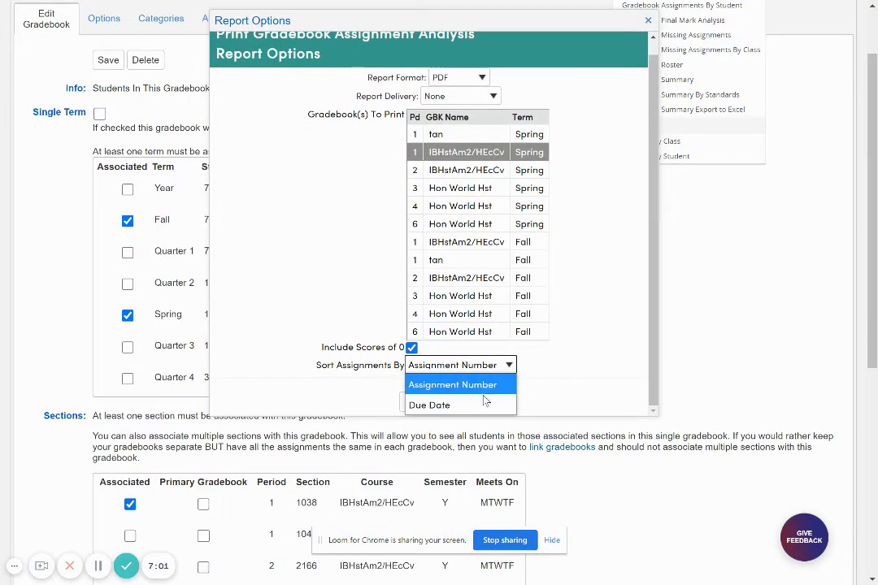
left_click(538, 315)
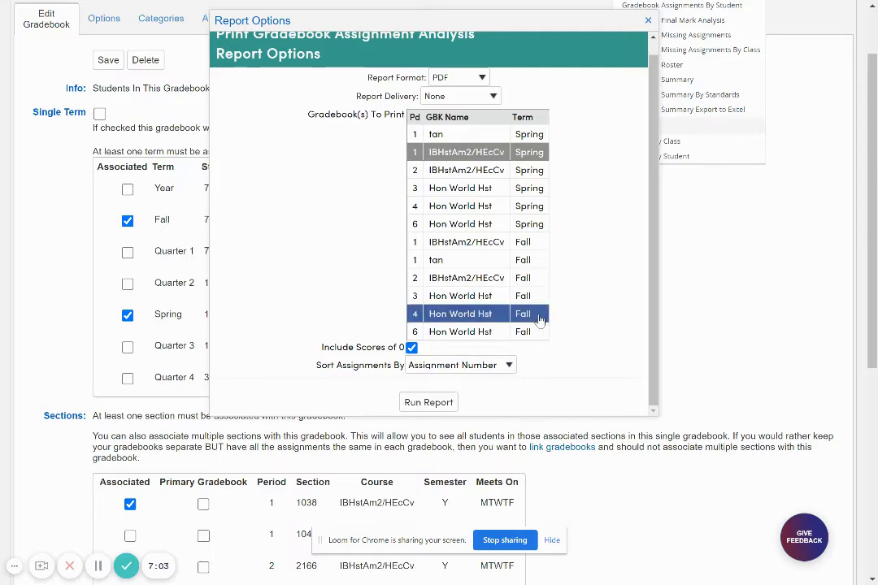
left_click(541, 314, "ctrl")
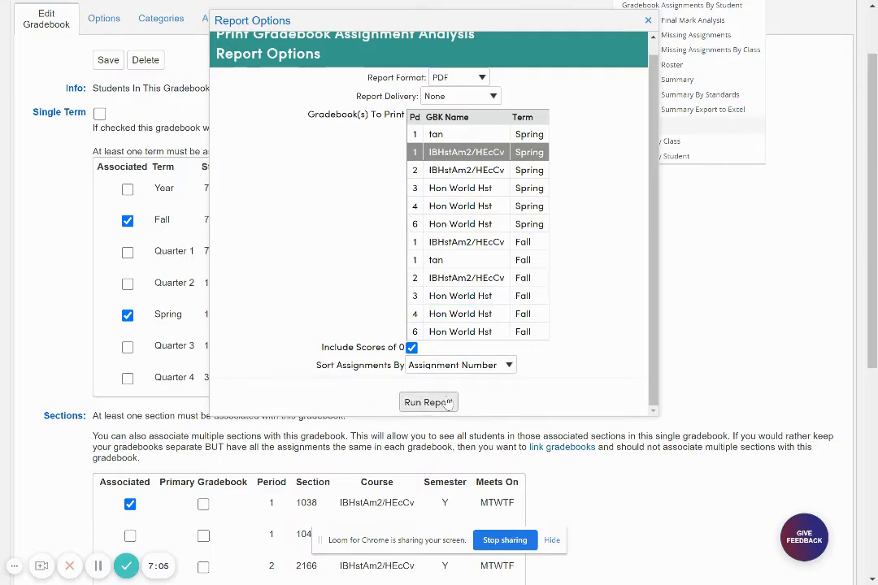
left_click(480, 188, "ctrl")
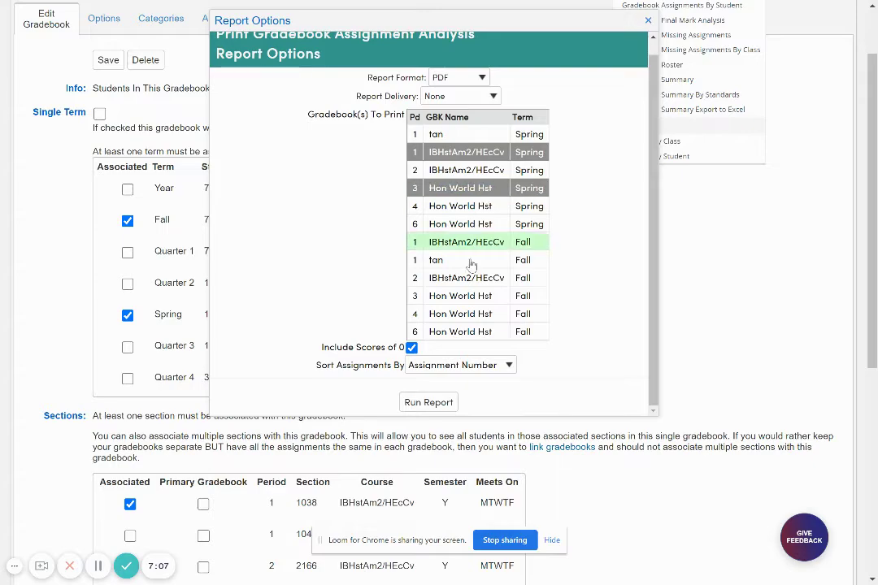
Run the Gradebook Assignment Analysis report for the selected gradebooks and view the generated PDF
left_click(421, 404)
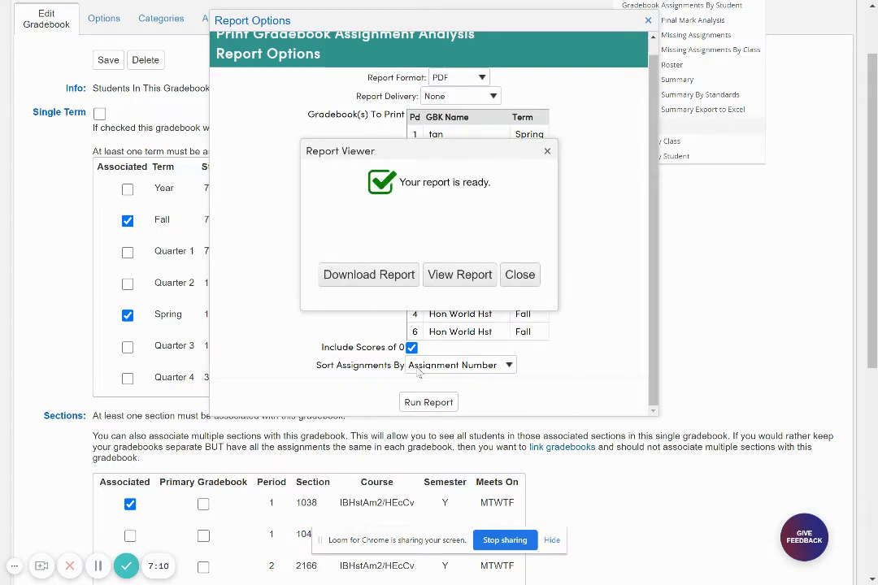
left_click(463, 278)
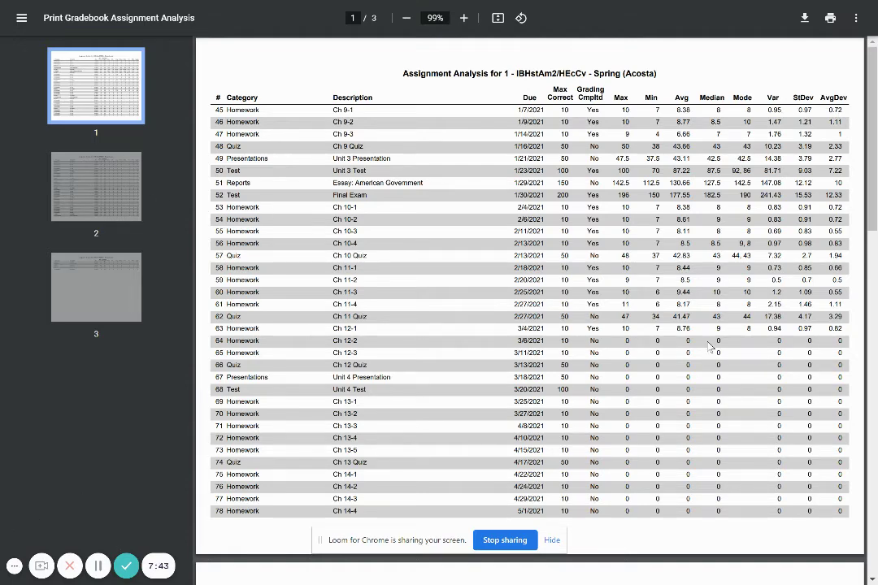
scroll(710, 347, "down", 2)
scroll(710, 347, "up", 2)
Return to the gradebook configuration page and close the report viewer and the assignment analysis report options
key("F11")
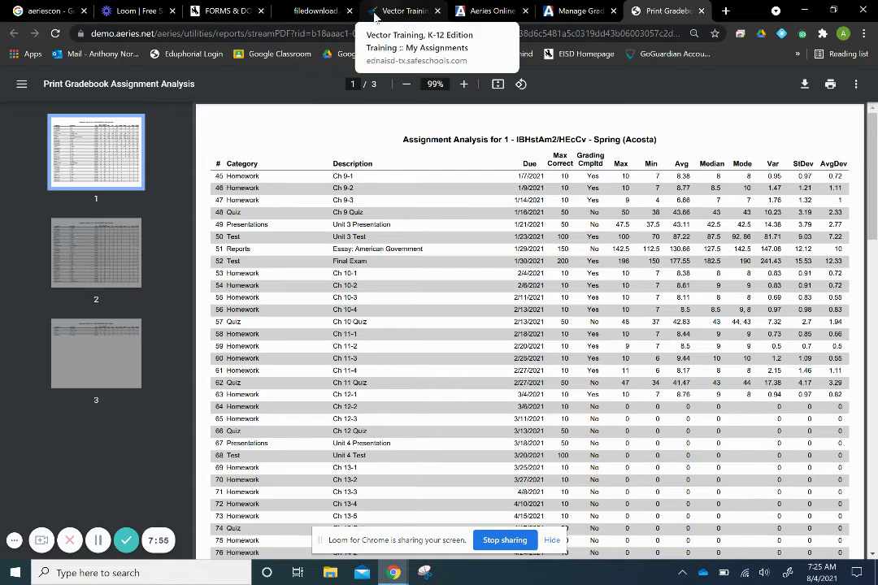
left_click(561, 9)
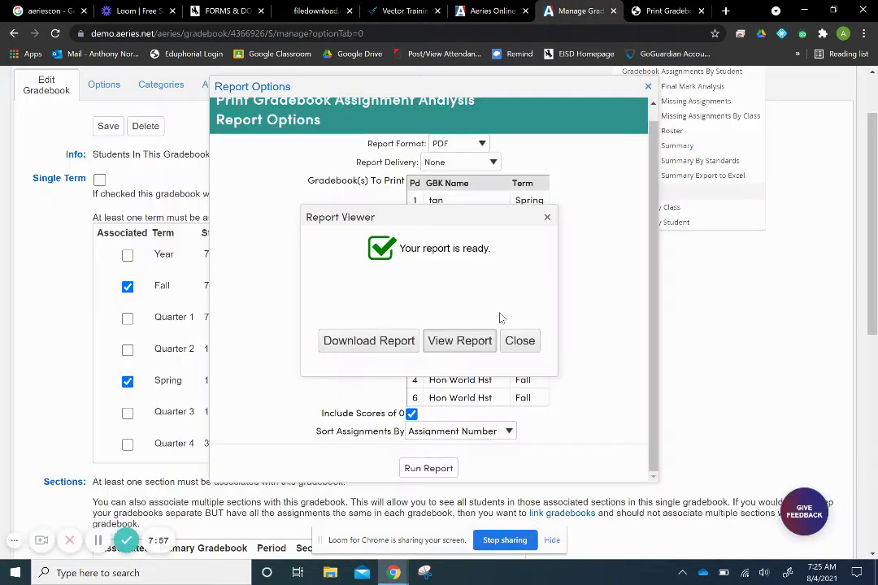
left_click(520, 341)
scroll(524, 343, "down", 2)
double_click(528, 342)
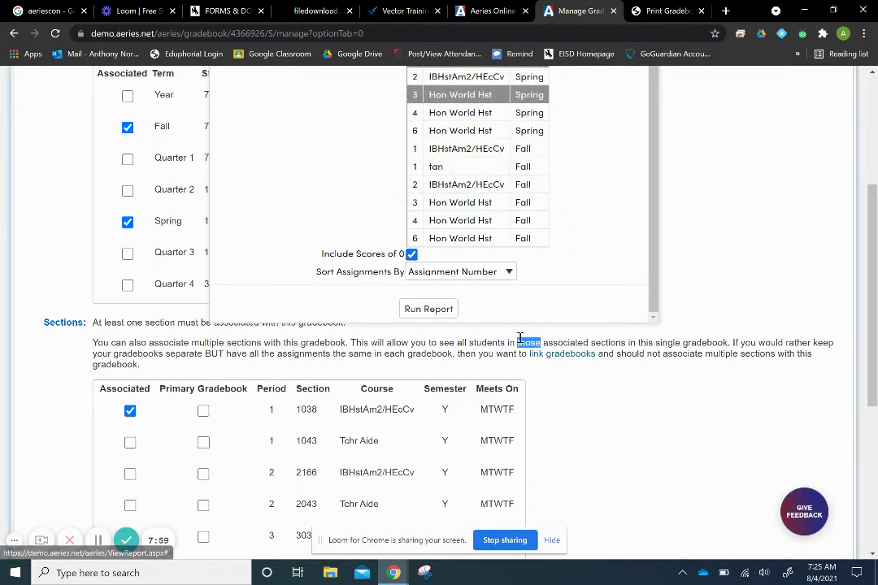
scroll(598, 275, "up", 3)
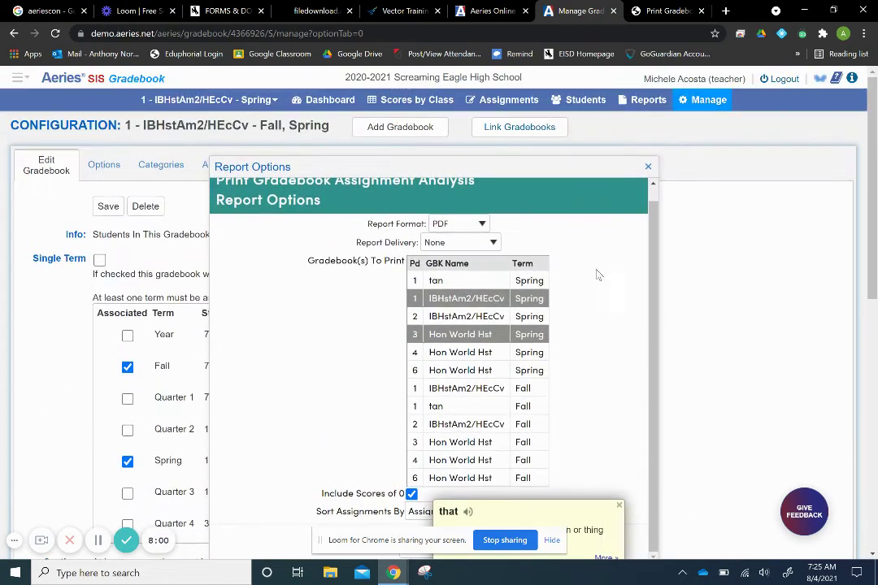
left_click(646, 165)
Open the Gradebook Assignments By Student report and display its additional print options
mouse_move(638, 105)
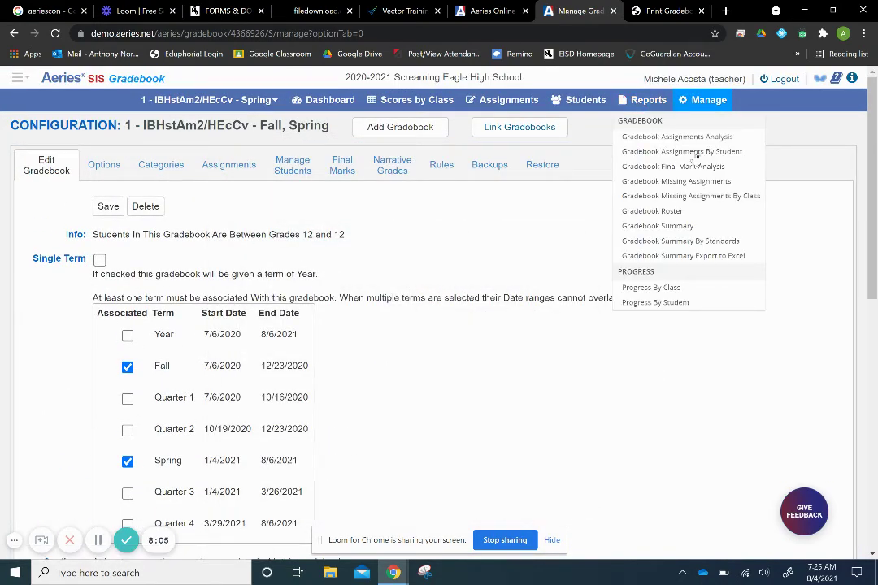
left_click(721, 151)
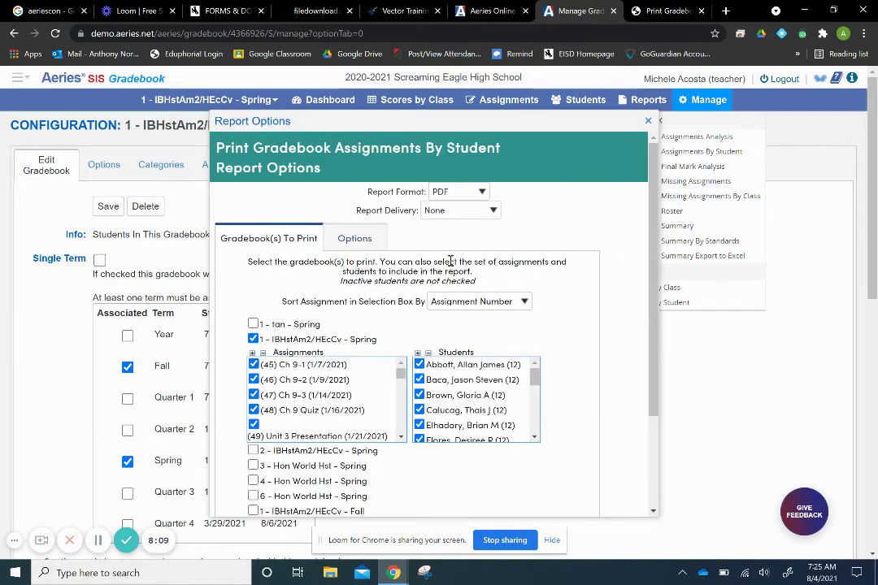
scroll(565, 239, "down", 1)
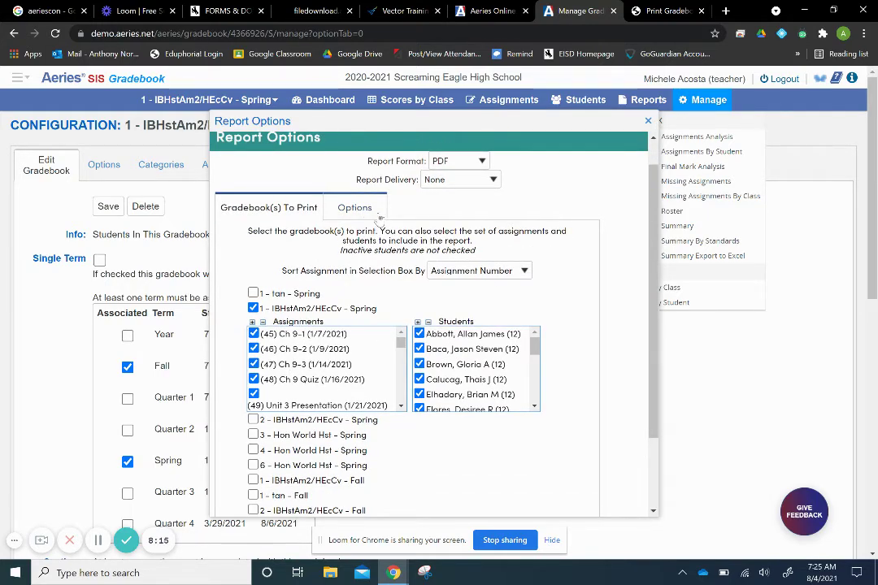
left_click(351, 207)
scroll(443, 264, "down", 1)
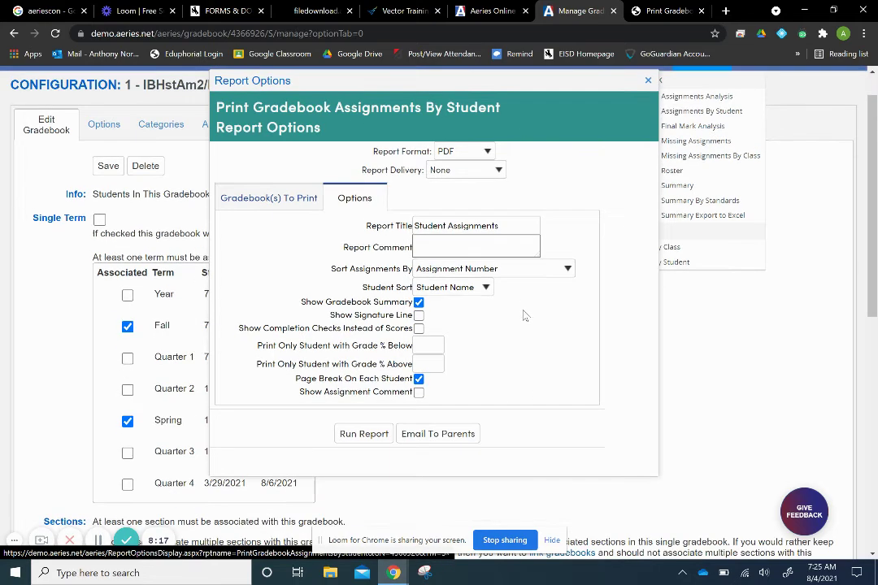
Check the student sorting choices and include a signature line in the Assignments By Student report
left_click(472, 243)
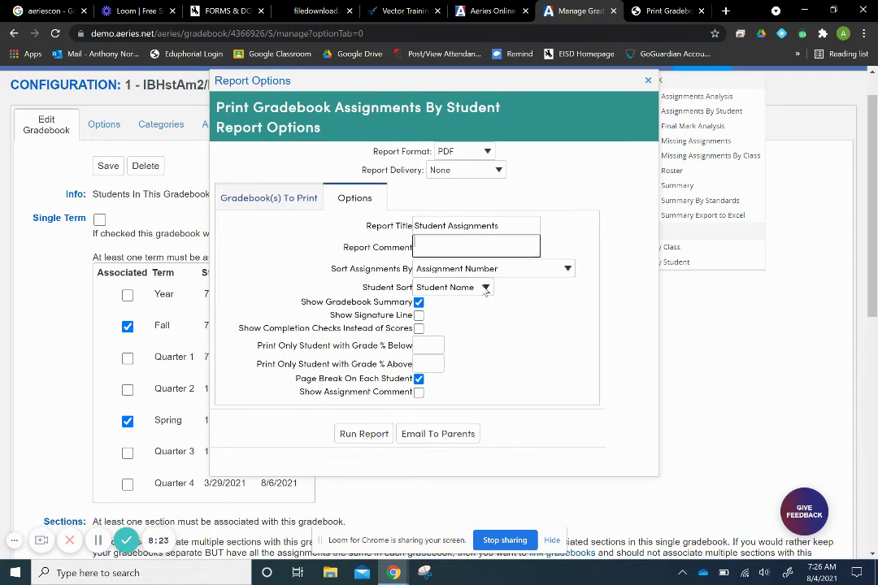
left_click(485, 287)
left_click(486, 289)
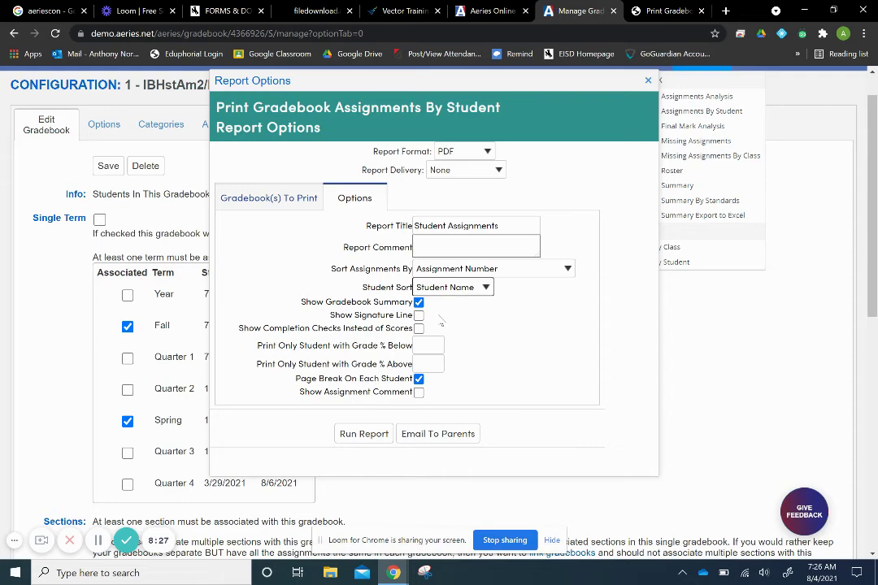
scroll(426, 317, "down", 1)
left_click(418, 270)
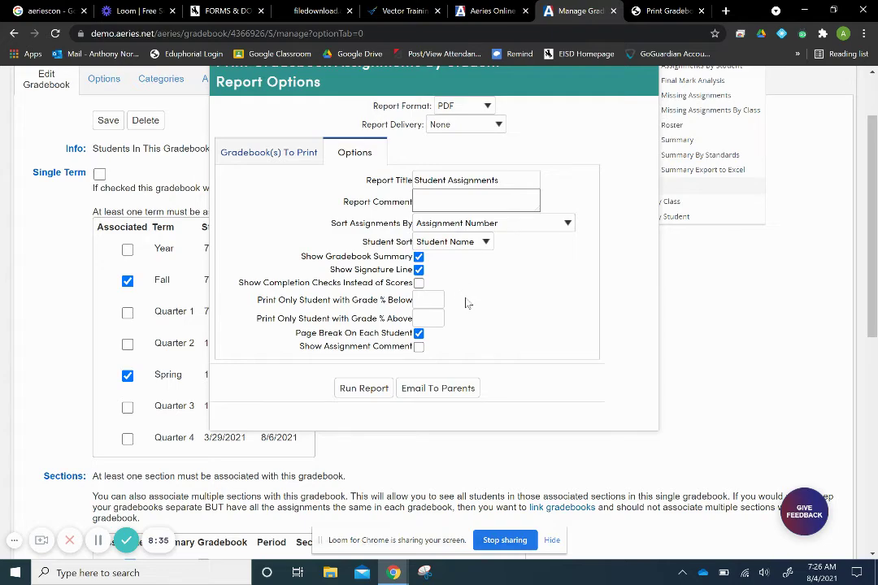
left_click(419, 283)
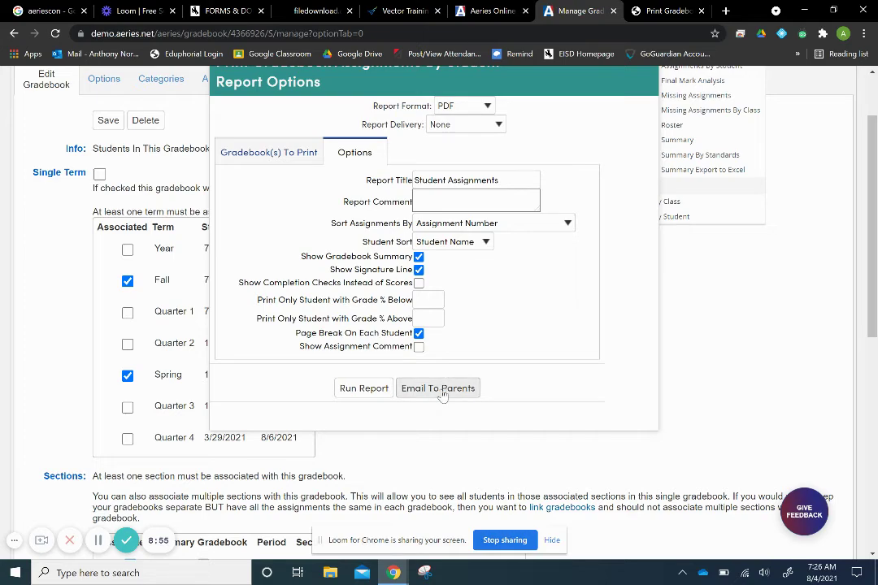
Run the Assignments By Student report and view the first student's pages through to the category summary and signature line
left_click(362, 391)
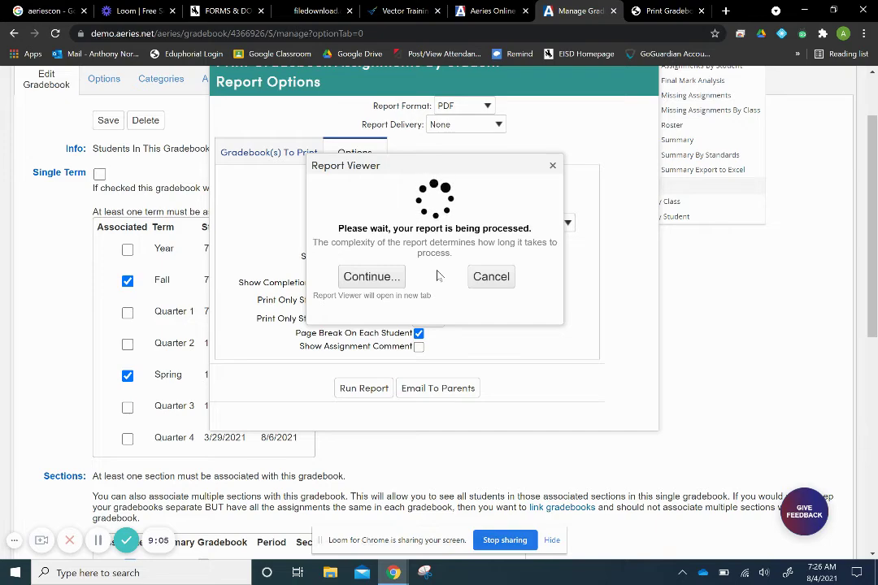
left_click(477, 294)
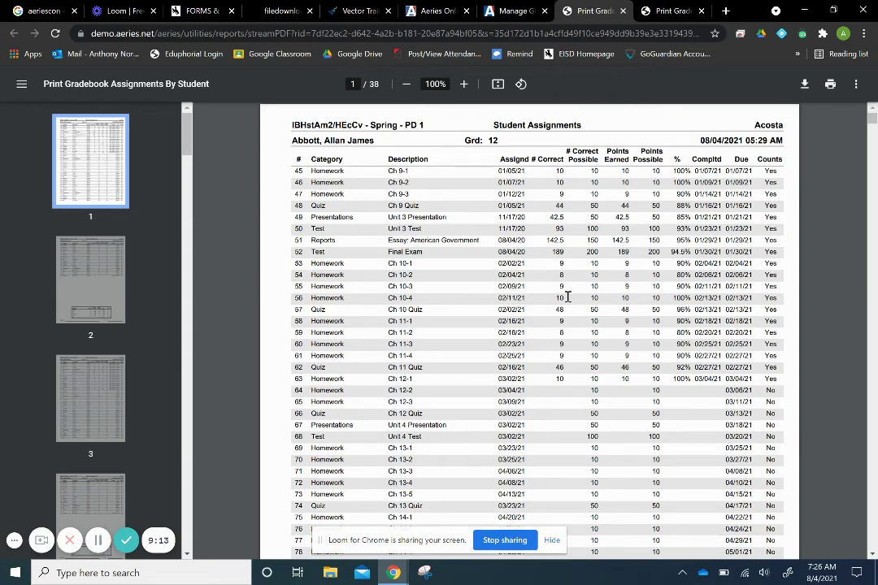
scroll(568, 297, "down", 3)
scroll(568, 296, "up", 4)
scroll(433, 208, "down", 5)
scroll(434, 209, "down", 6)
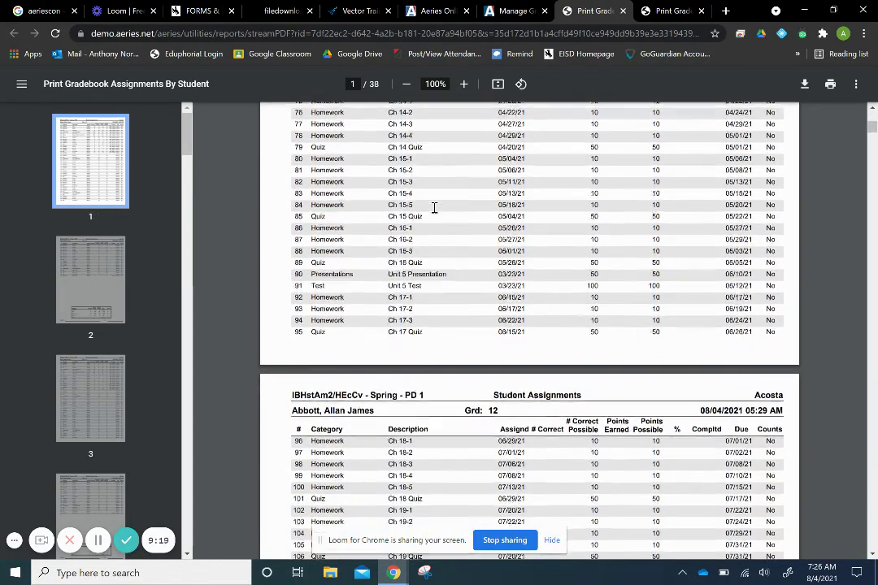
scroll(434, 208, "down", 7)
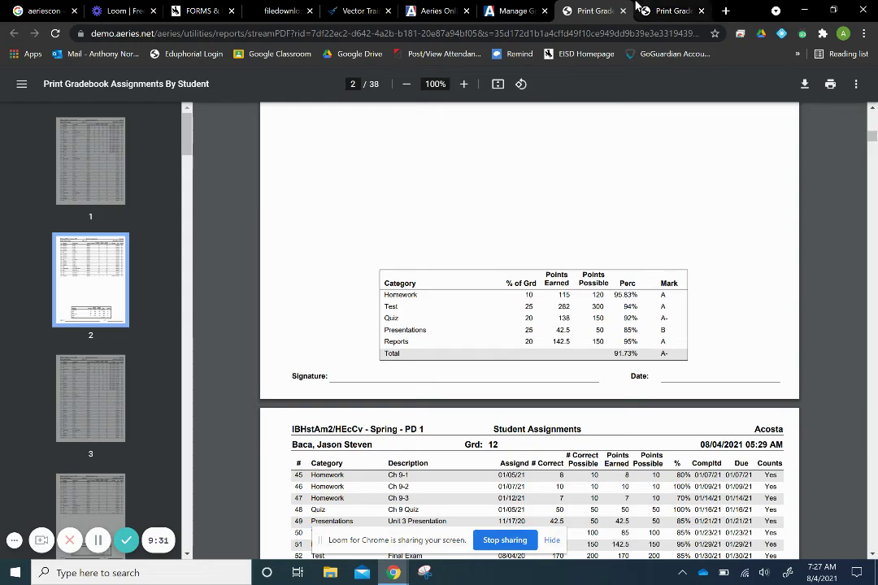
Return to the gradebook configuration page and close the report viewer and the Assignments By Student options
left_click(527, 7)
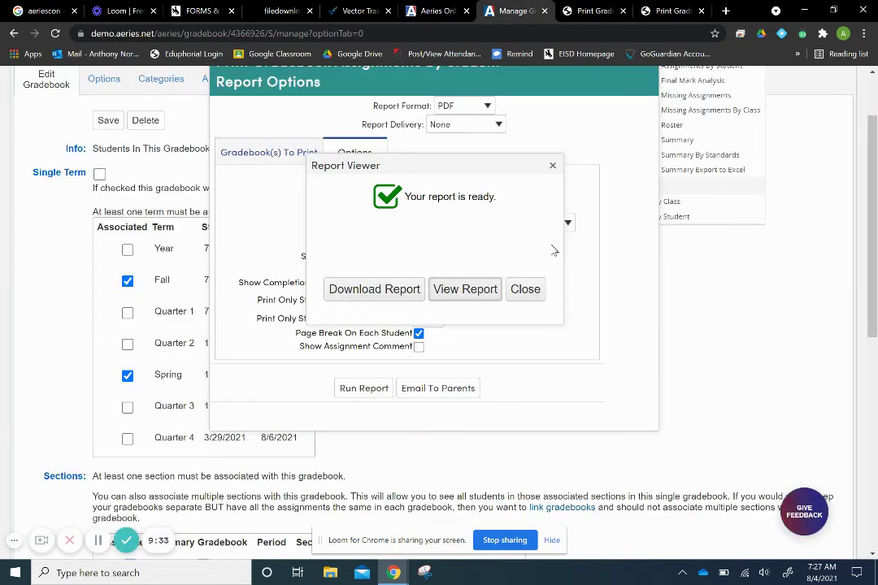
left_click(525, 290)
scroll(653, 166, "up", 3)
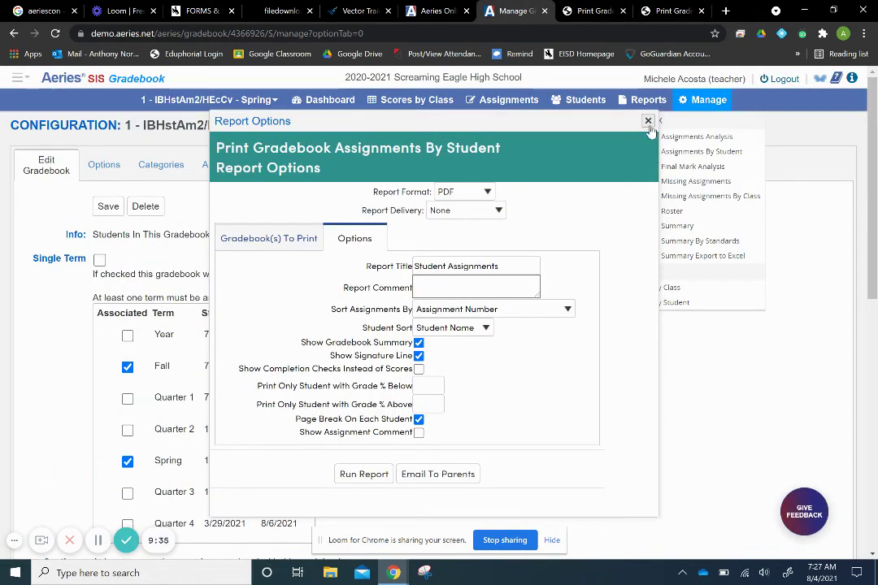
left_click(648, 121)
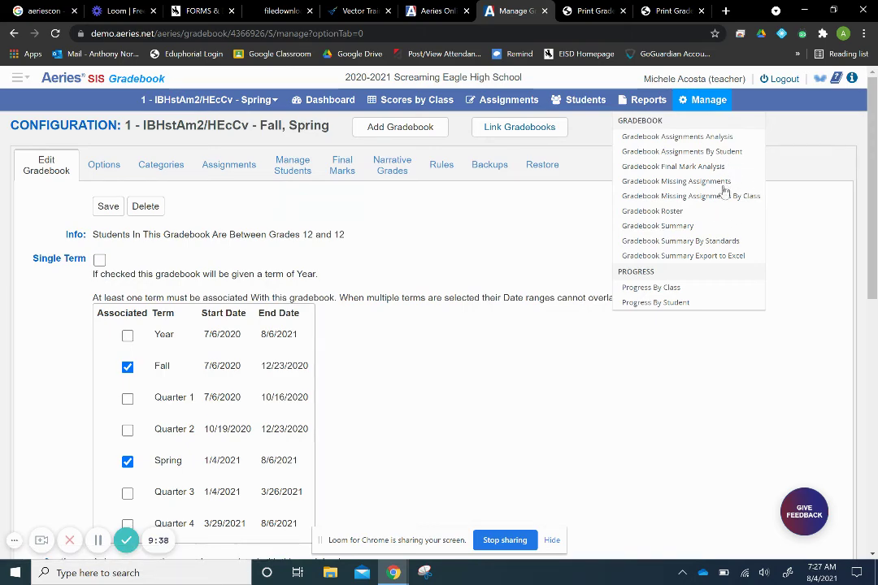
Open the Gradebook Missing Assignments report, review the gradebook, assignment and student selections, and display its additional options
left_click(718, 182)
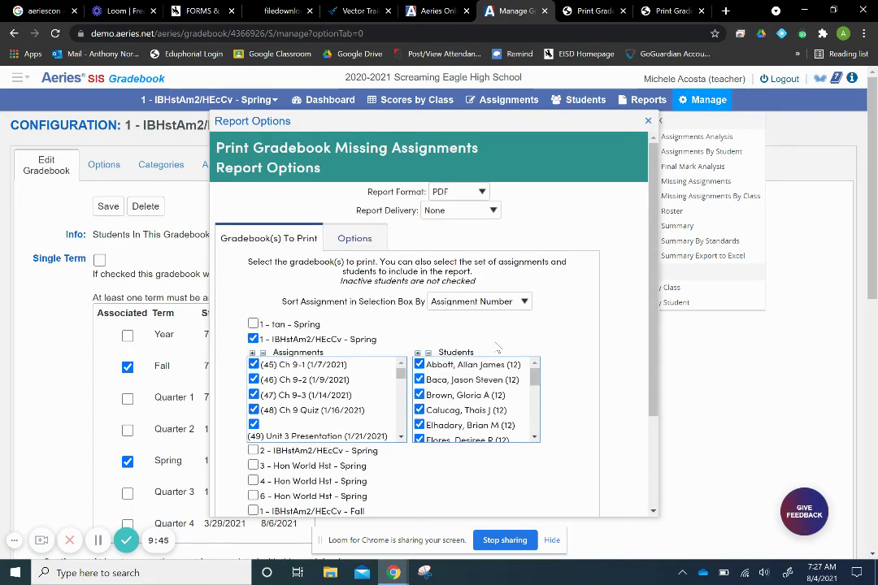
scroll(497, 348, "down", 1)
scroll(497, 348, "up", 1)
scroll(497, 348, "down", 1)
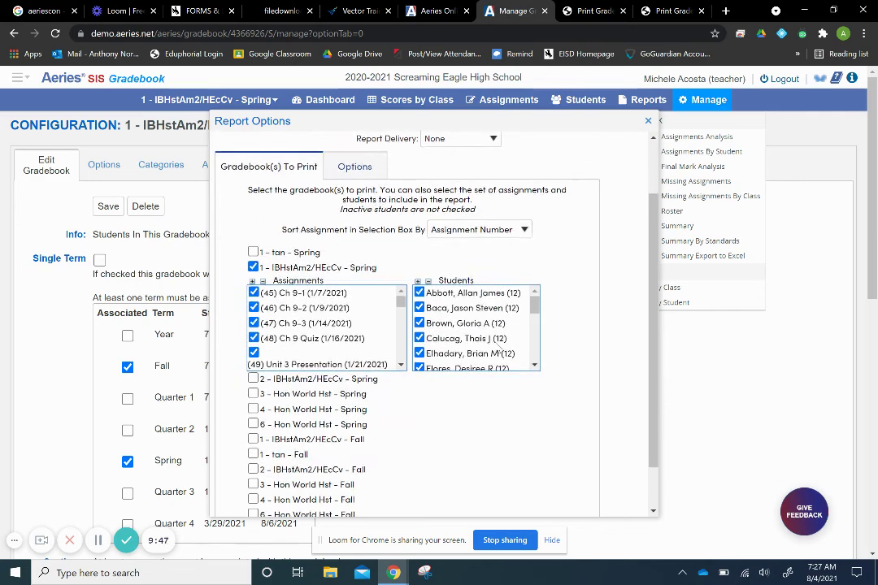
scroll(455, 284, "up", 1)
left_click(365, 237)
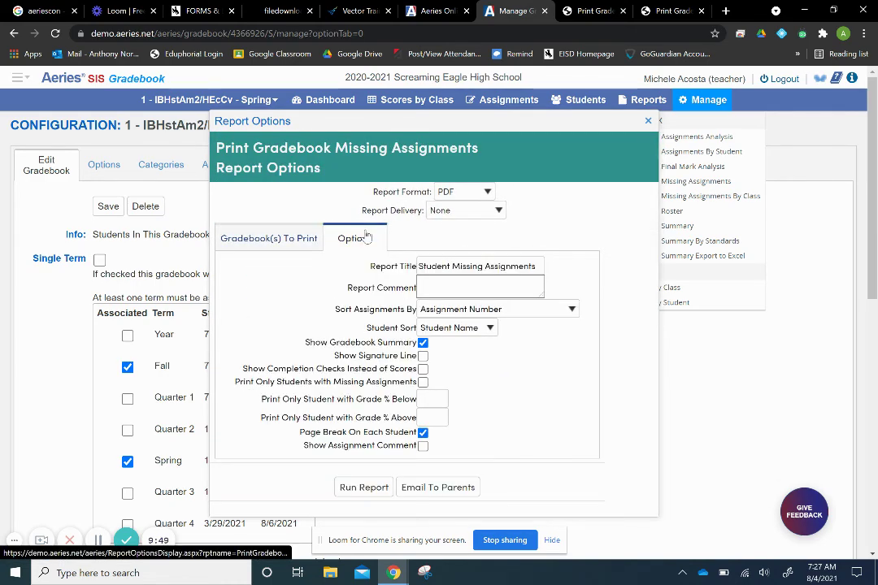
Limit the Missing Assignments report to students with missing assignments, then run and view it
left_click(422, 385)
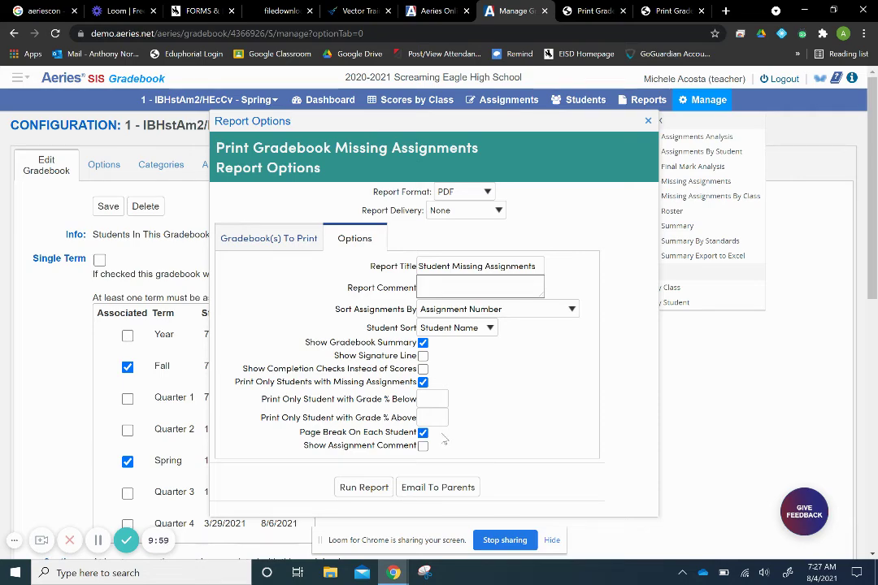
left_click(374, 493)
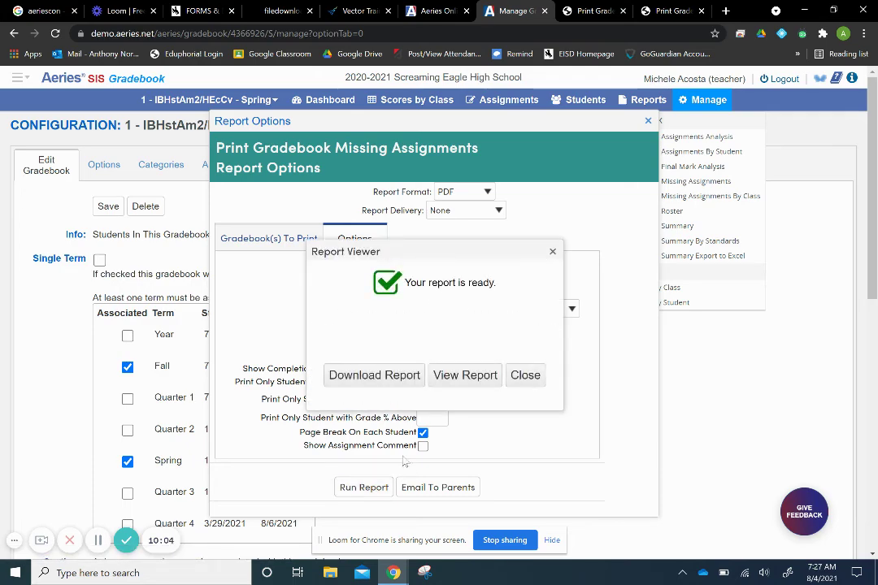
left_click(463, 376)
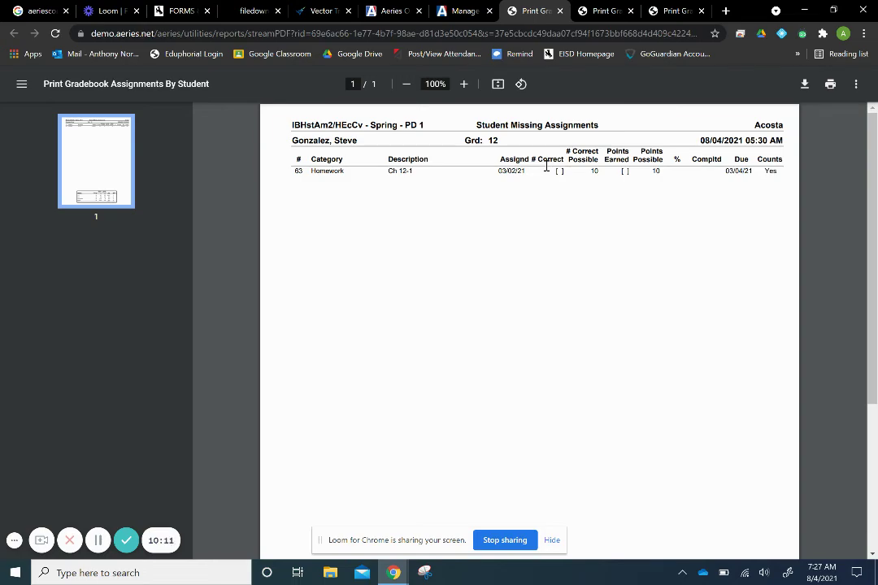
scroll(586, 322, "down", 4)
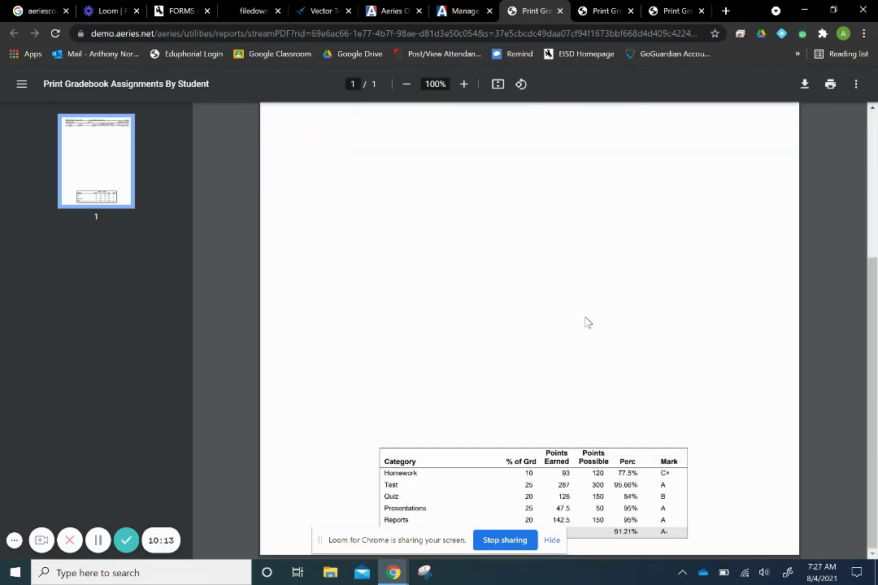
scroll(680, 445, "up", 5)
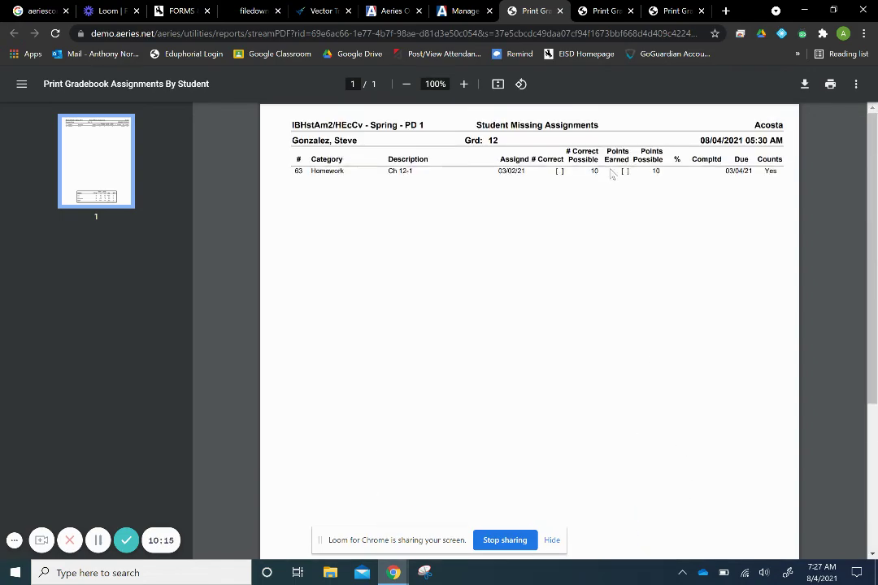
Go back to the gradebook configuration page, close the Missing Assignments options, and open the Gradebook Roster report options
left_click(466, 8)
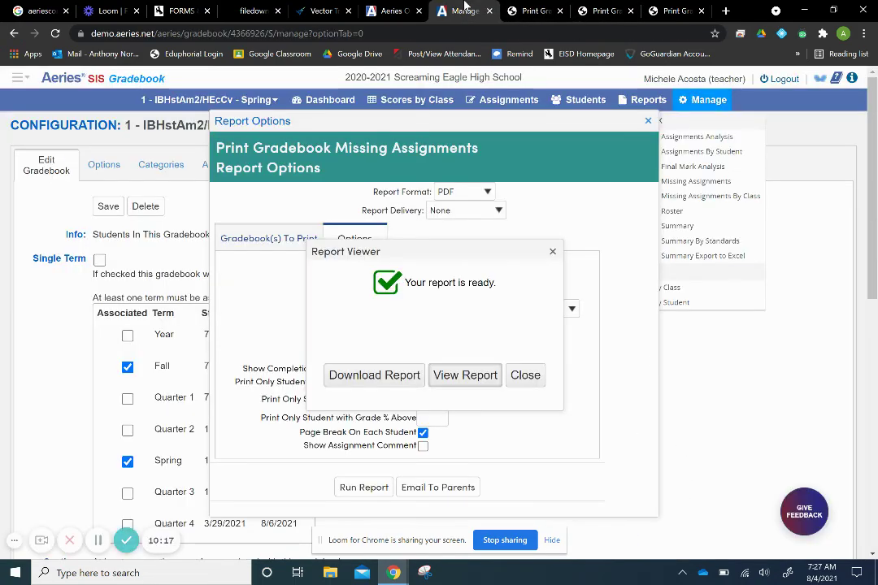
left_click(648, 121)
left_click(667, 212)
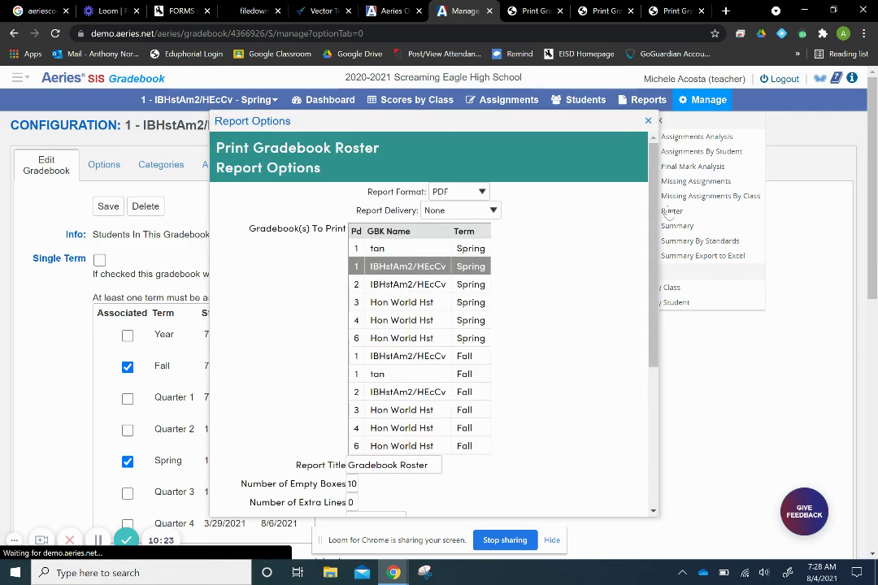
scroll(601, 285, "down", 3)
scroll(537, 362, "down", 1)
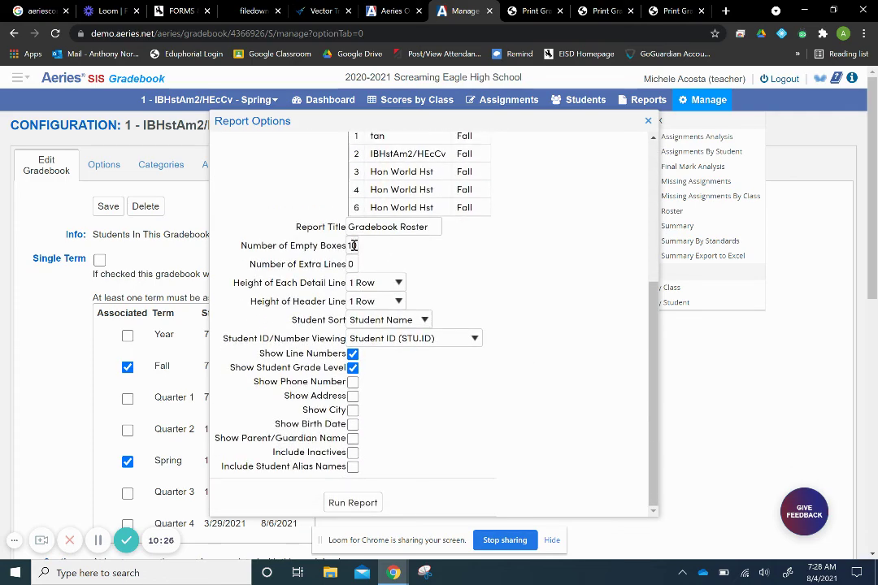
Set the roster to 2 empty boxes and 10 extra lines, include birth dates, and run and view the report
left_click_drag(354, 246, 332, 247)
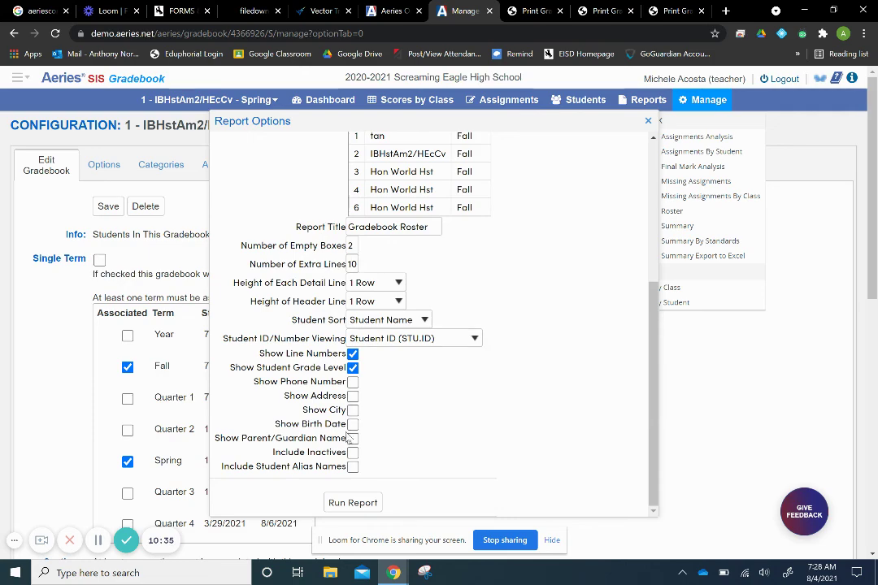
left_click(353, 505)
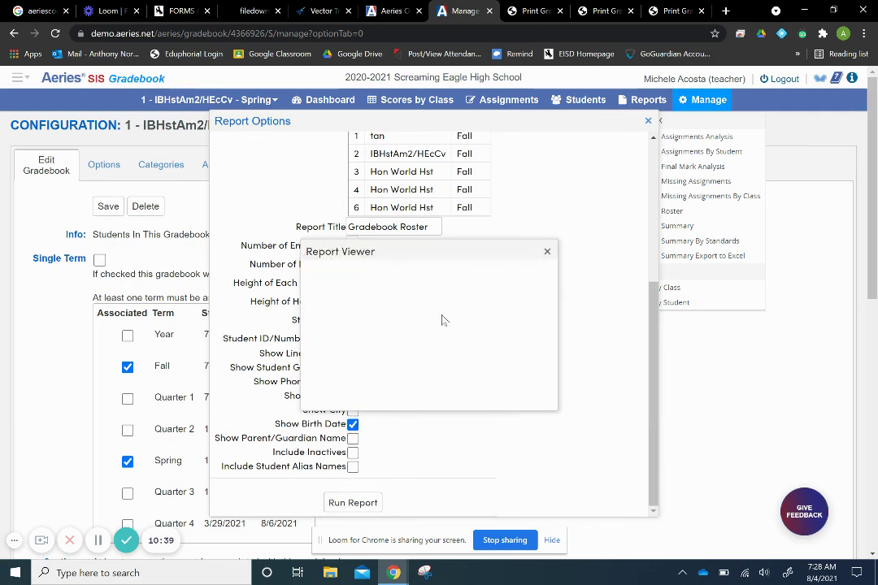
left_click(460, 376)
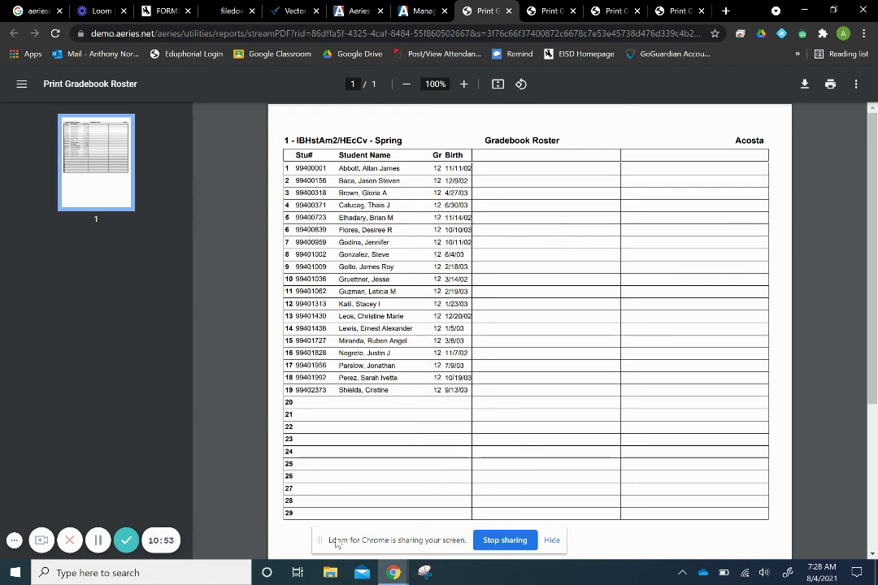
Look over the roster report, return to the gradebook configuration page, and close the report viewer and the Gradebook Roster options
scroll(358, 447, "down", 1)
scroll(359, 439, "down", 3)
scroll(359, 439, "up", 2)
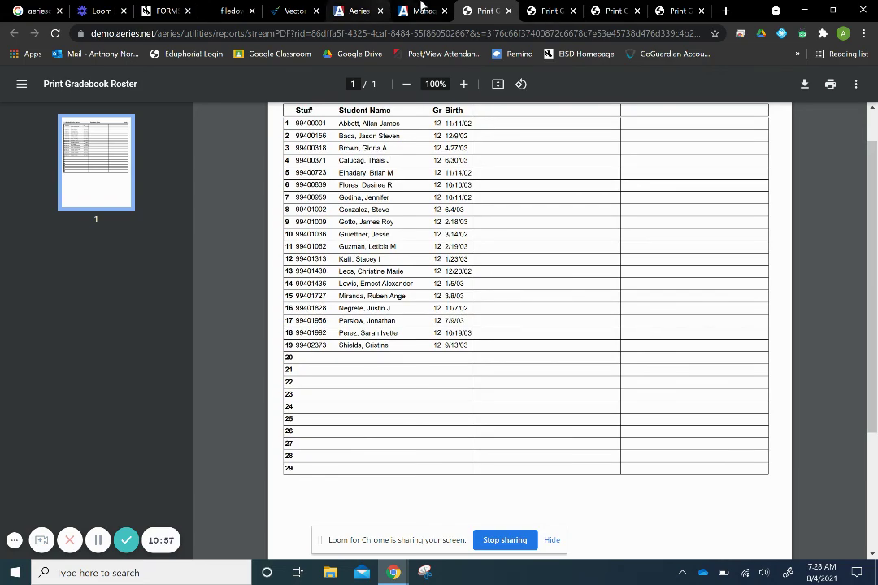
left_click(421, 10)
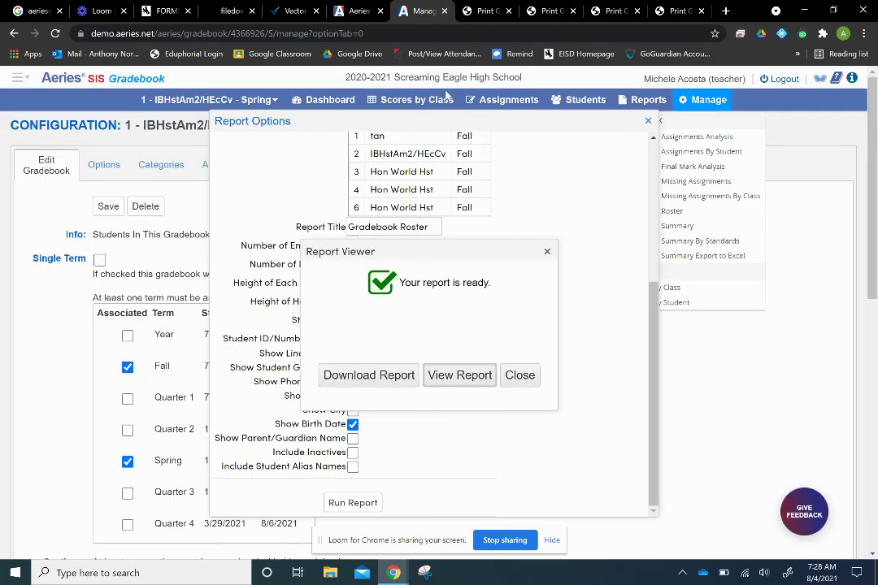
left_click(507, 373)
scroll(506, 368, "down", 2)
scroll(579, 132, "up", 5)
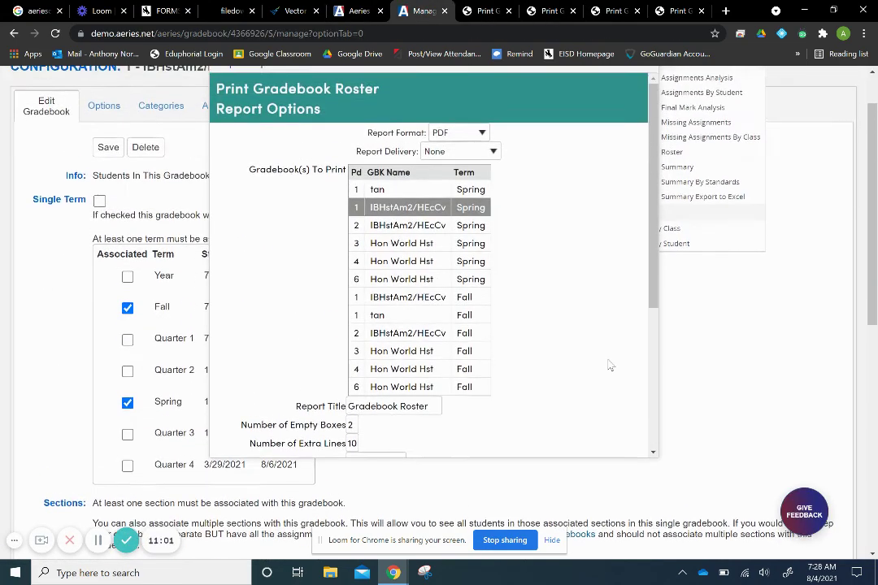
left_click(649, 120)
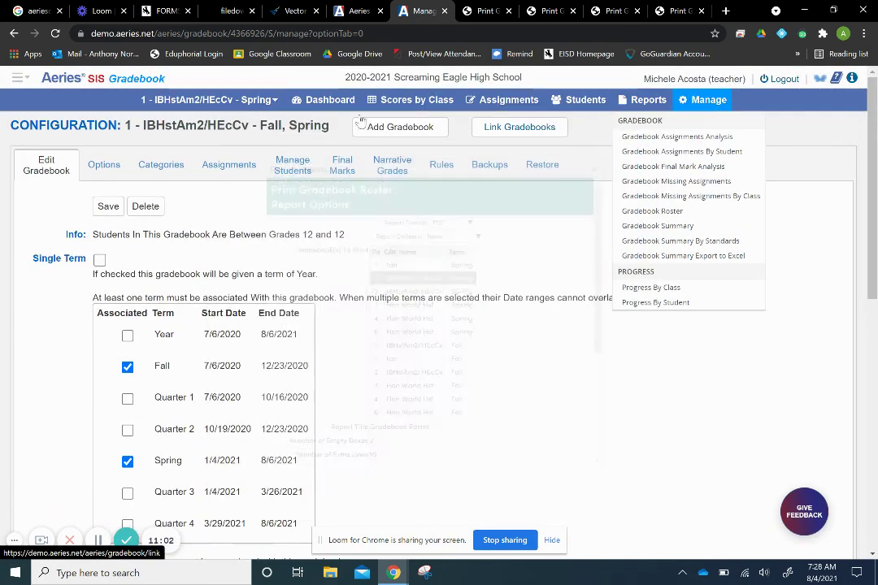
Leave the gradebook for the Aeries home page and expand the Gradebook category in its reports list
left_click(17, 78)
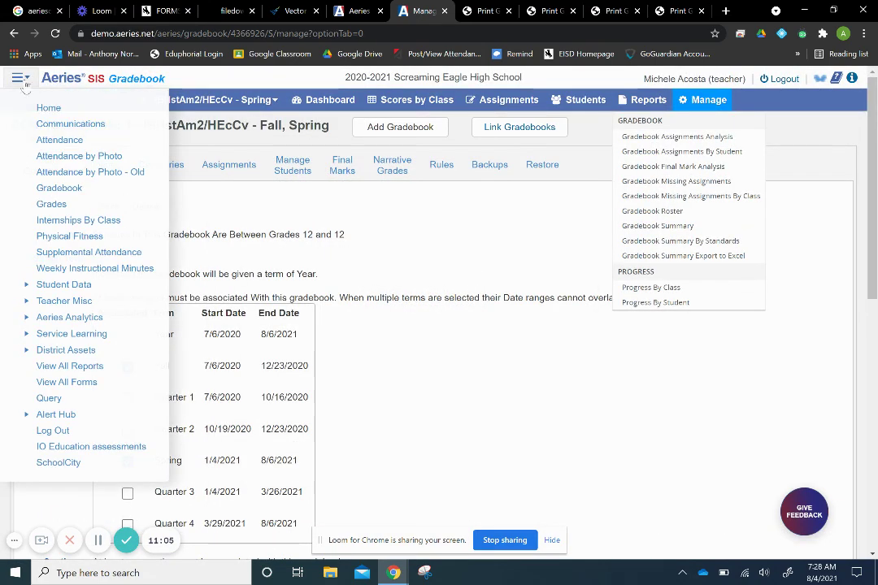
left_click(51, 110)
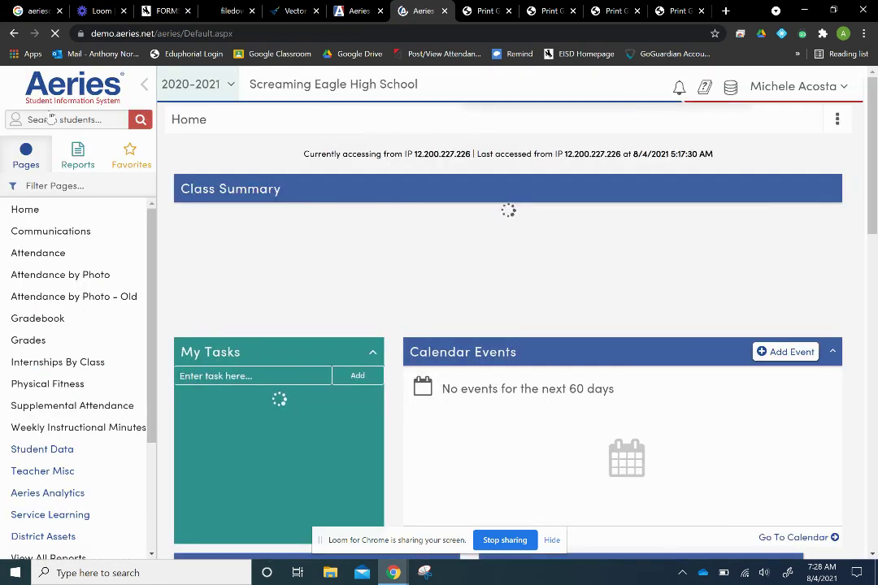
left_click(79, 157)
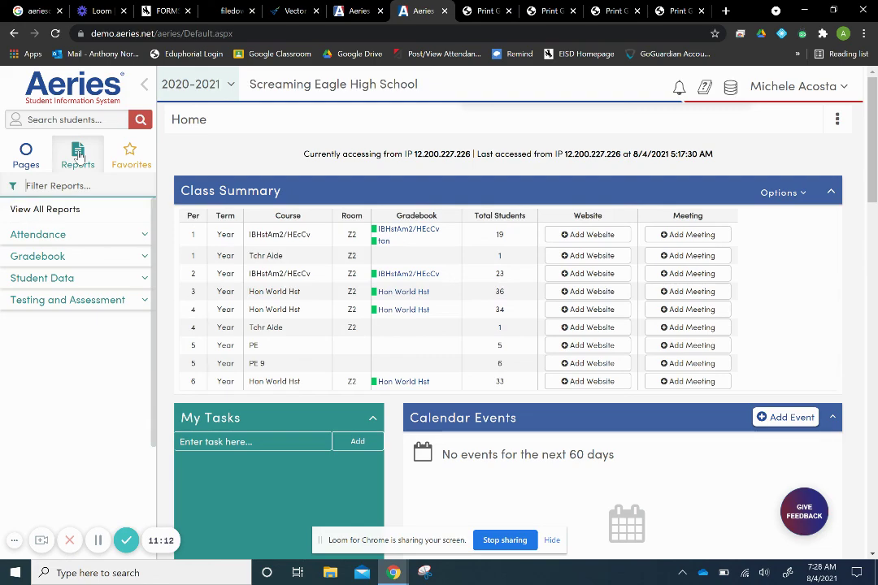
left_click(128, 258)
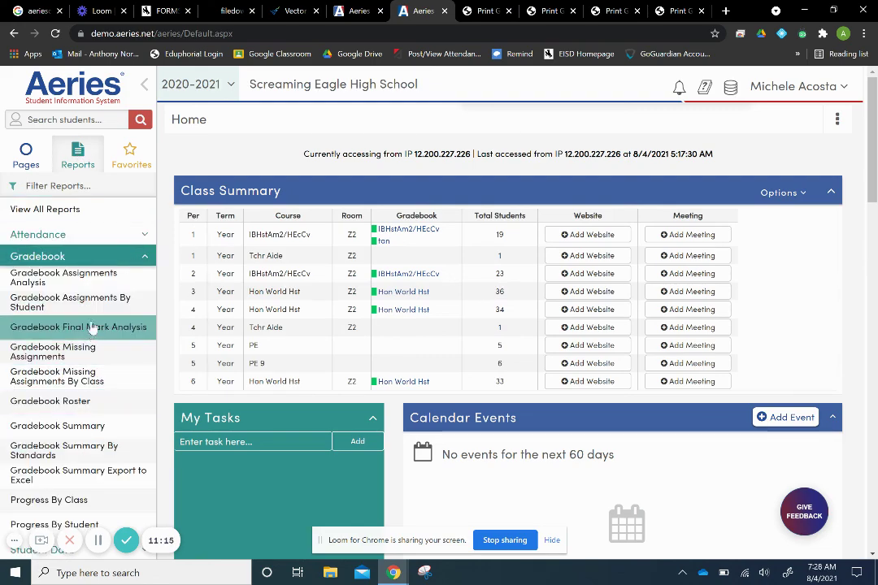